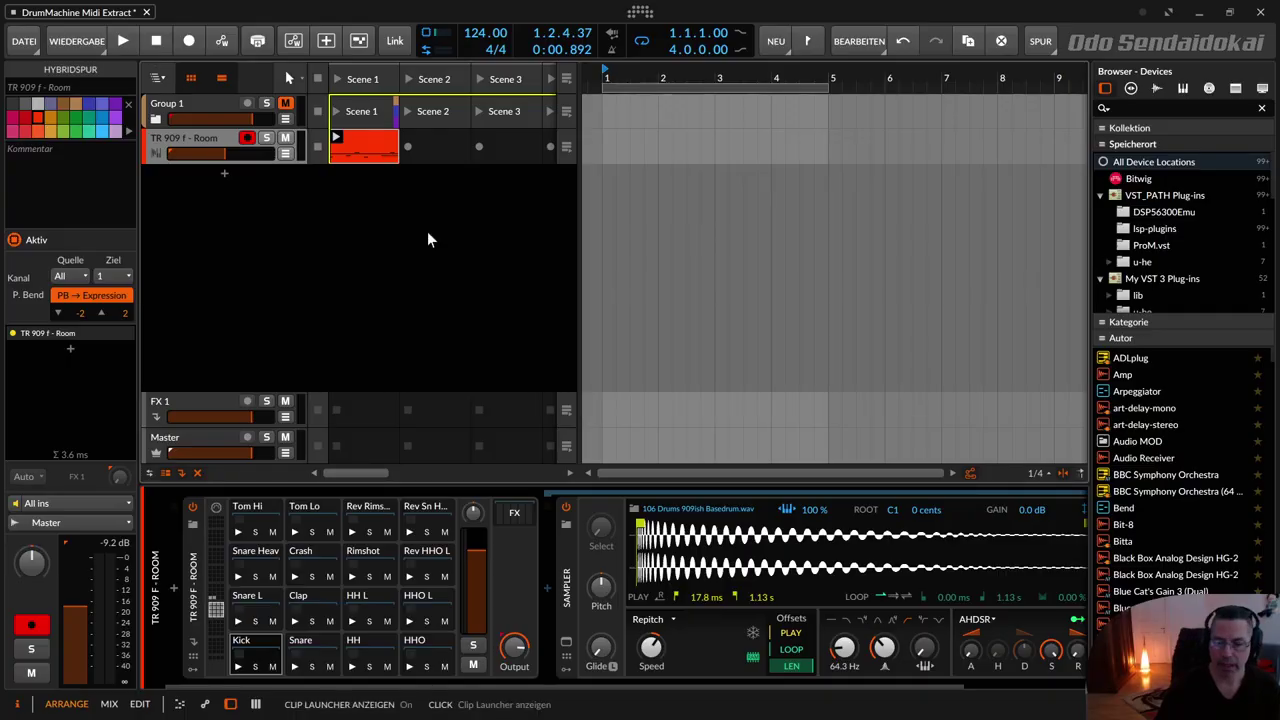
Open the TR 909 pattern clip's drum notes and play the pattern once from the start.
click(262, 659)
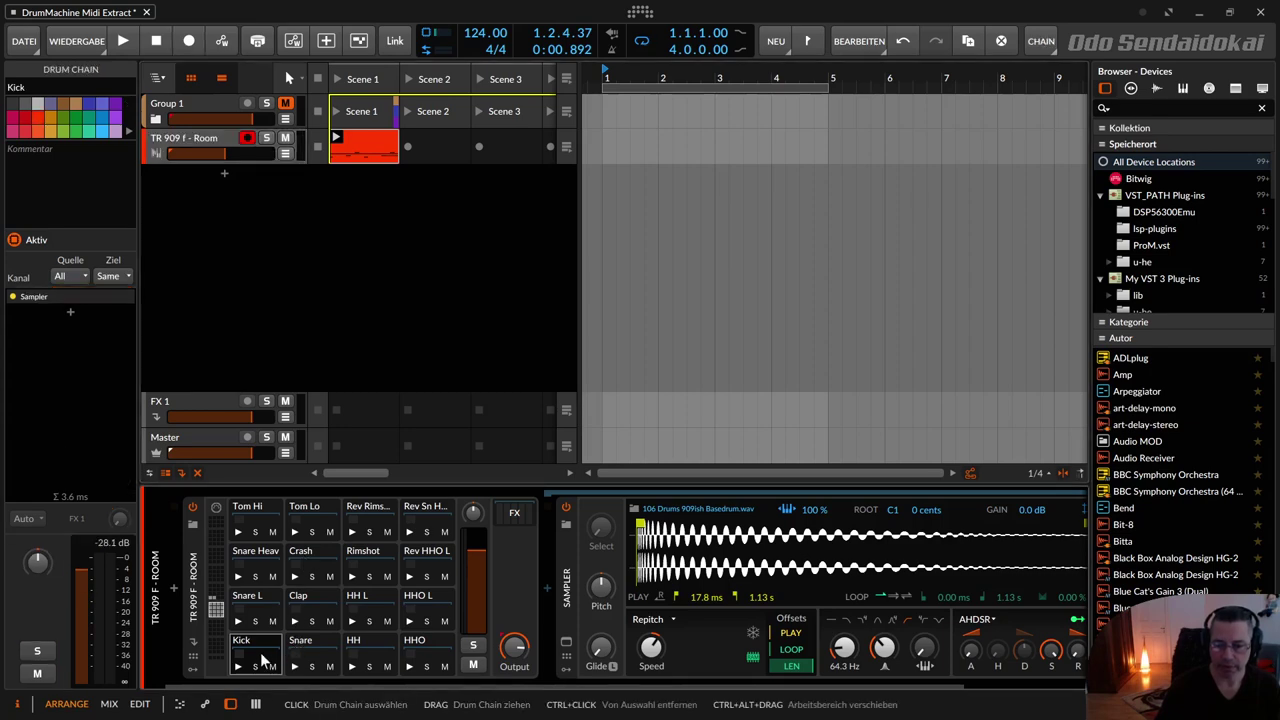
click(266, 658)
click(353, 143)
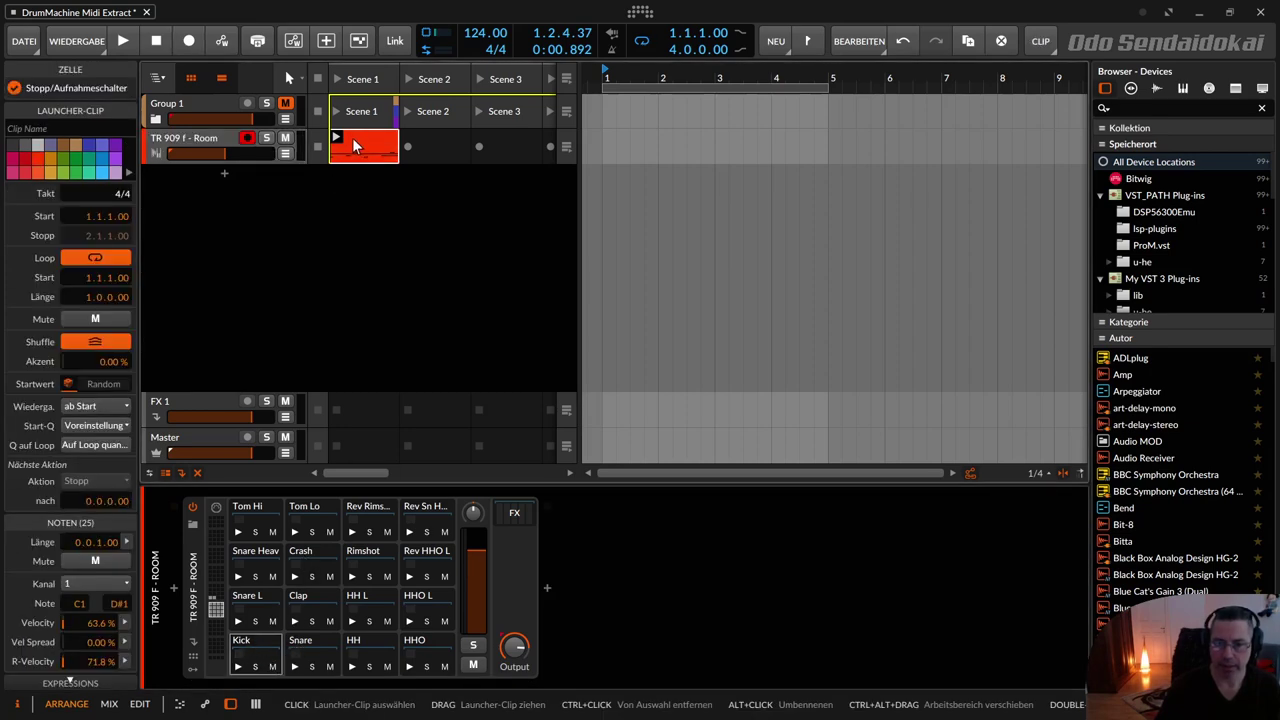
double_click(352, 140)
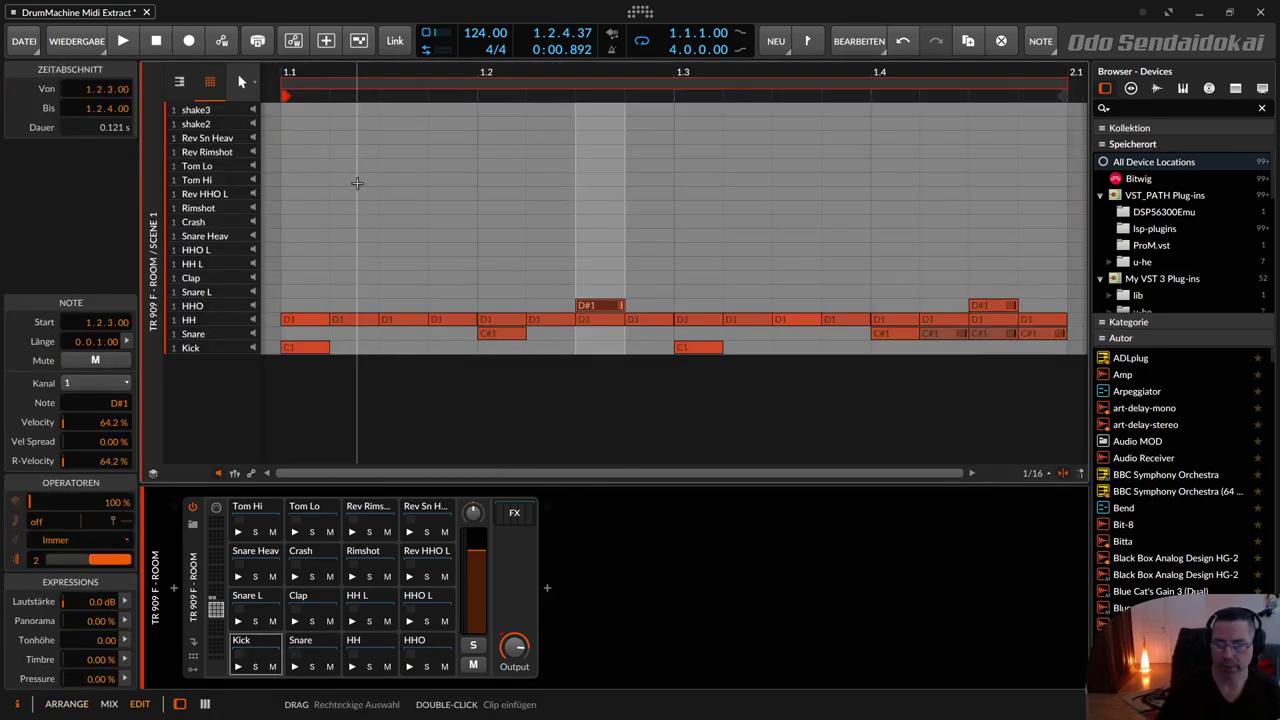
key(space)
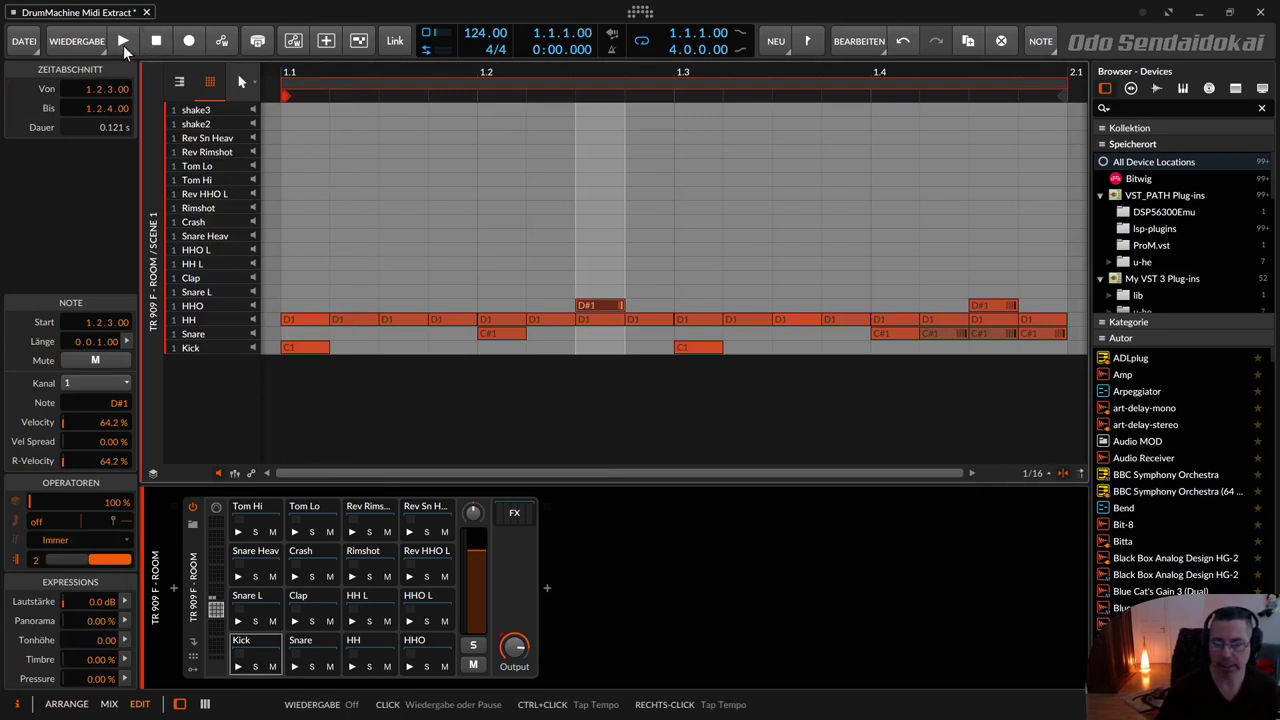
click(123, 45)
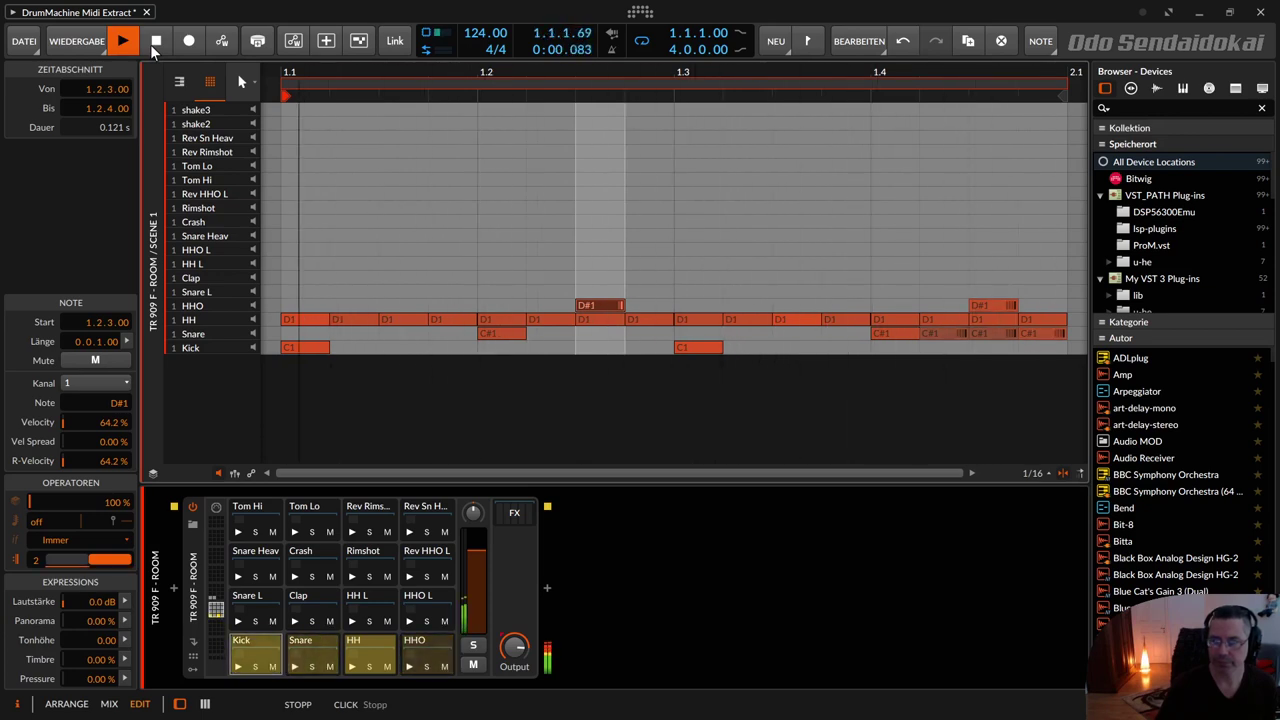
click(156, 41)
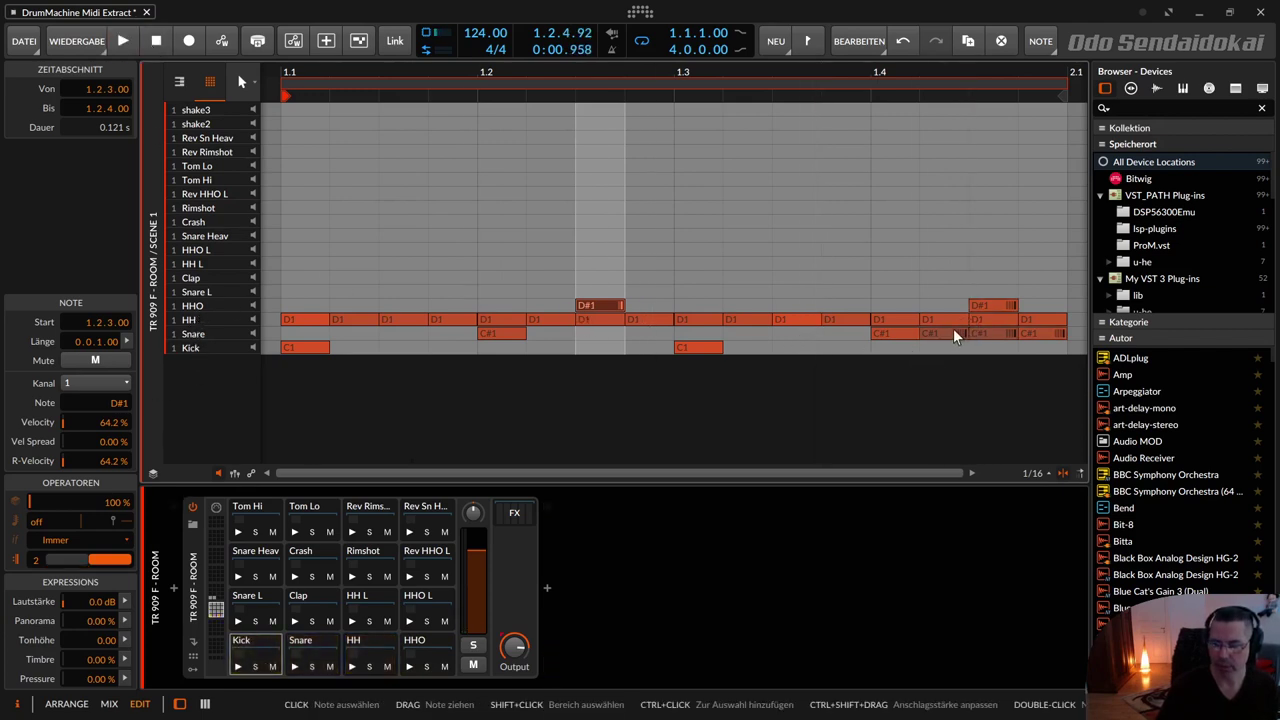
key(alt+1)
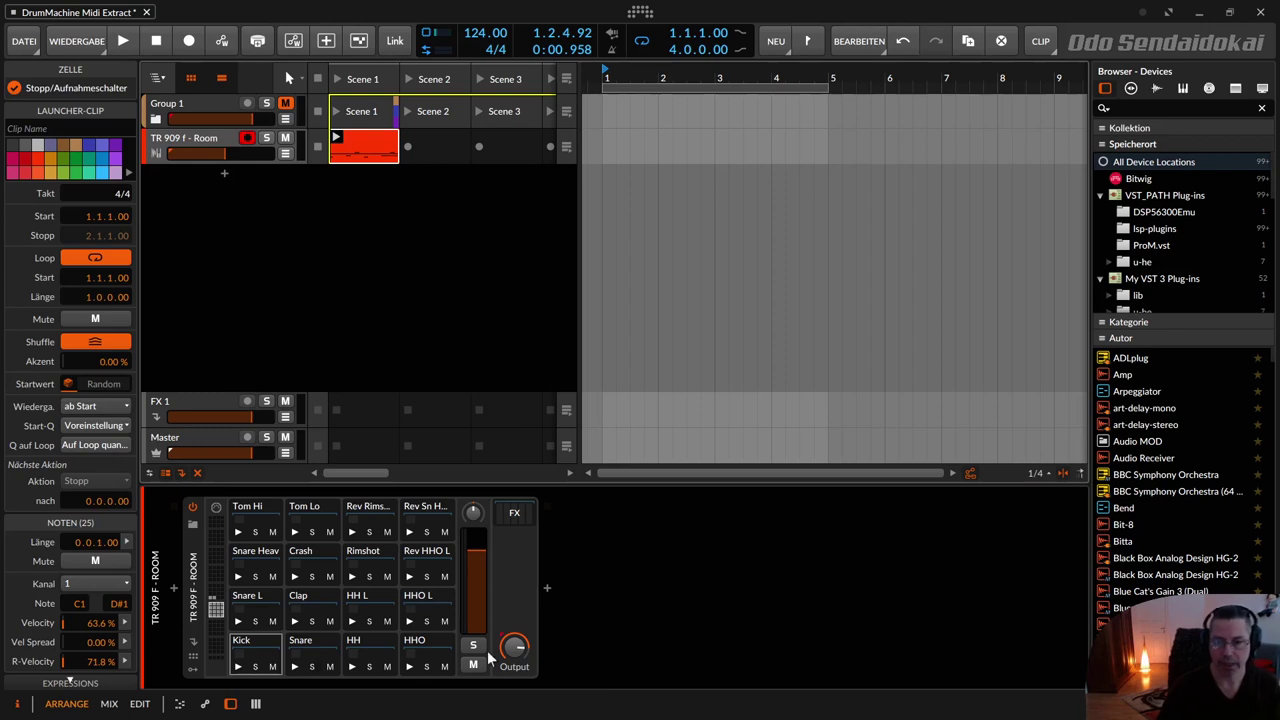
Drag the Kick pad onto its own new Drum Machine track and check its clip's notes.
click(255, 656)
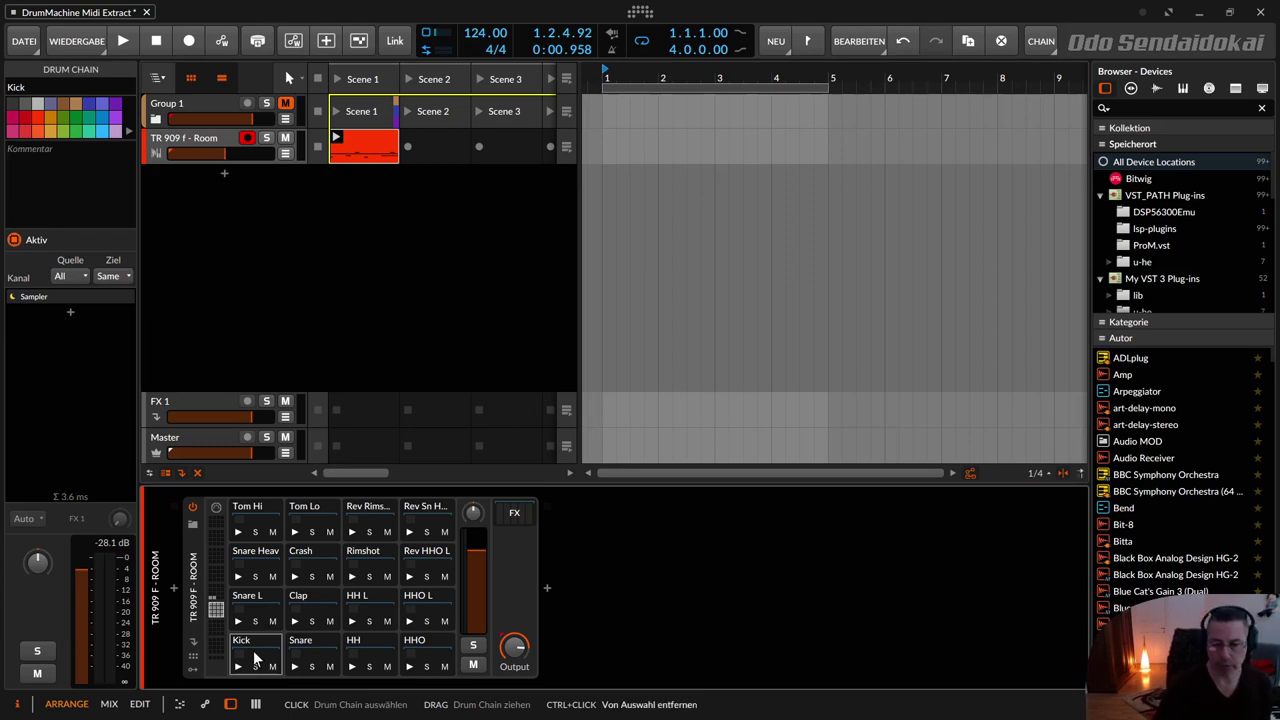
drag(255, 656, 234, 191)
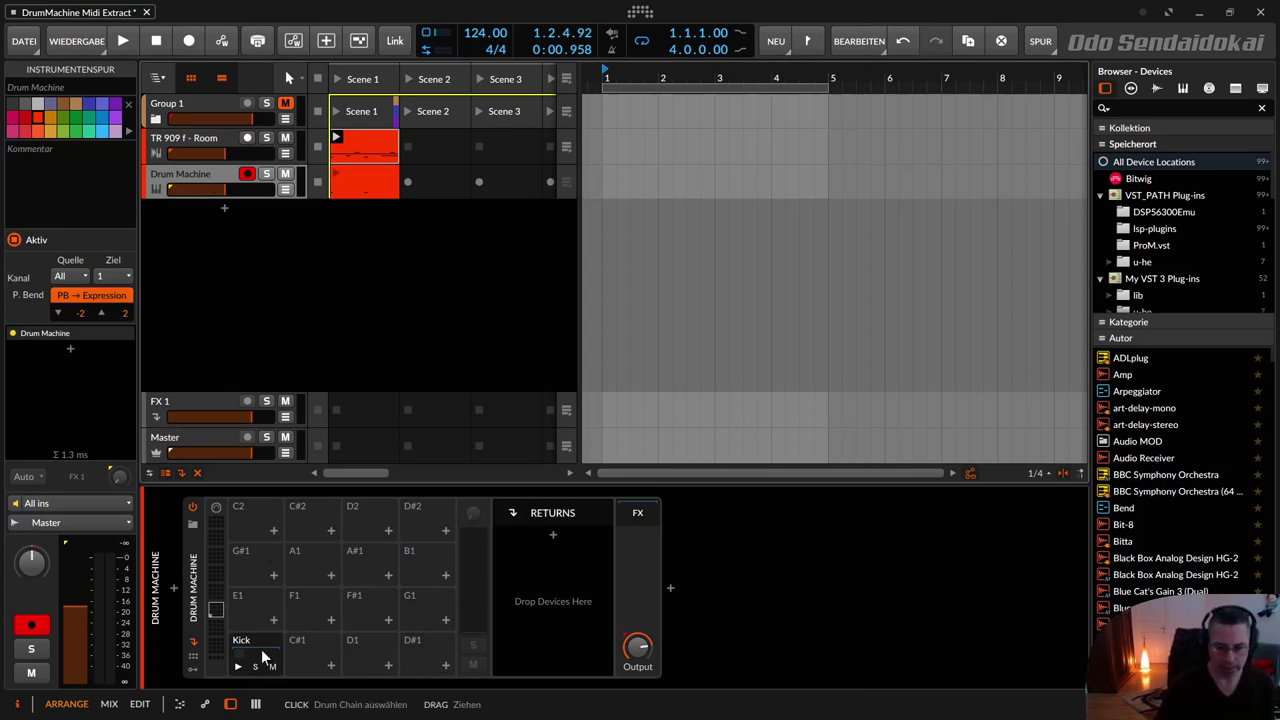
click(360, 180)
double_click(360, 180)
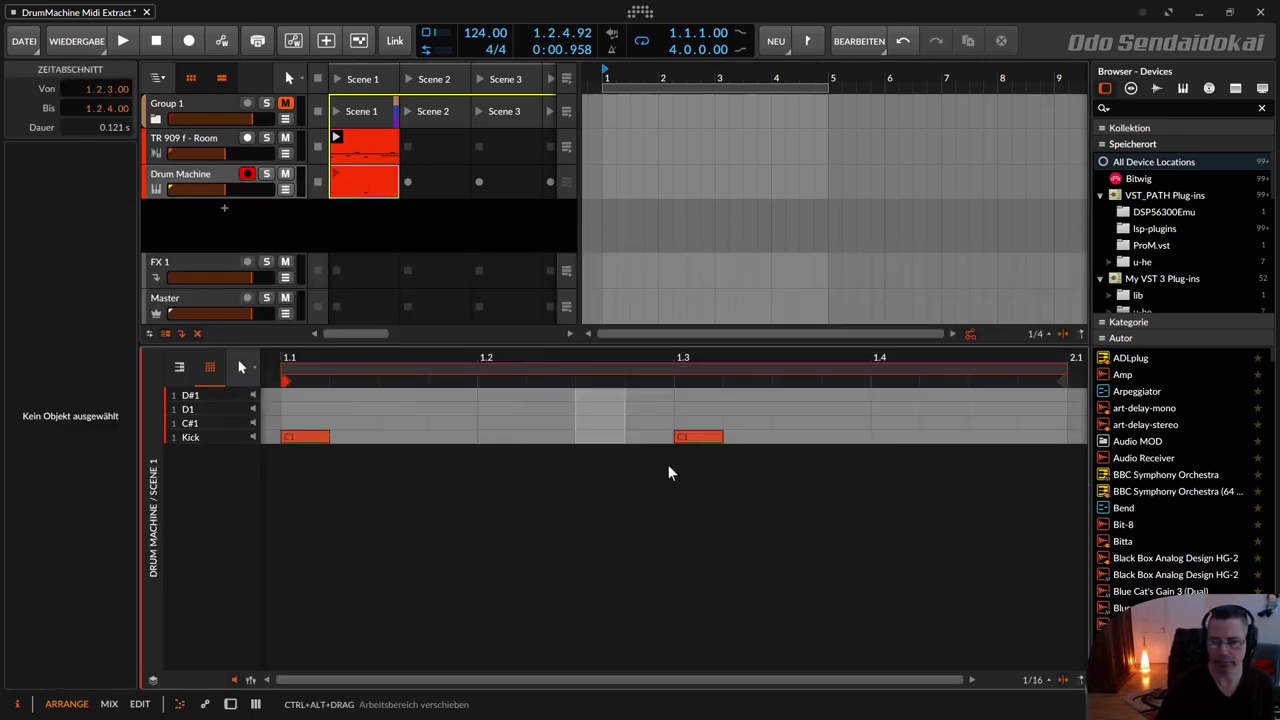
Extract the Snare, HH and HHO pads onto three more new Drum Machine tracks.
click(285, 155)
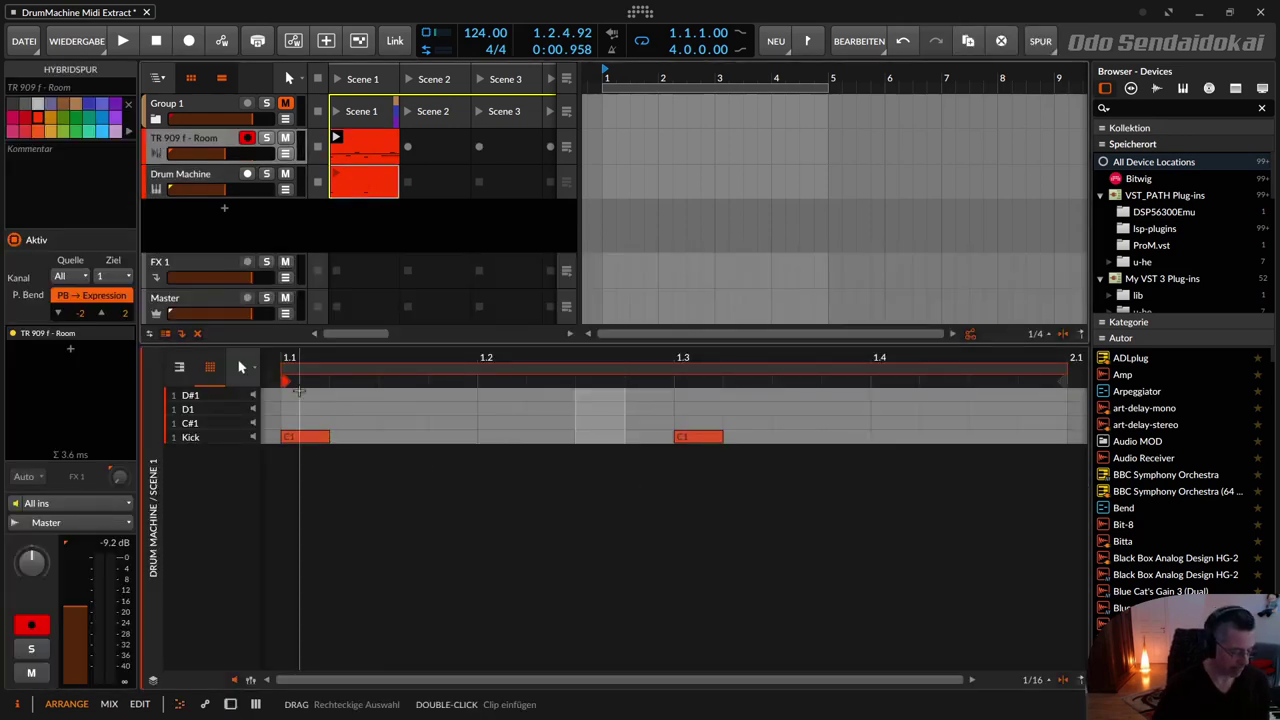
click(230, 704)
drag(302, 645, 228, 250)
drag(224, 145, 218, 132)
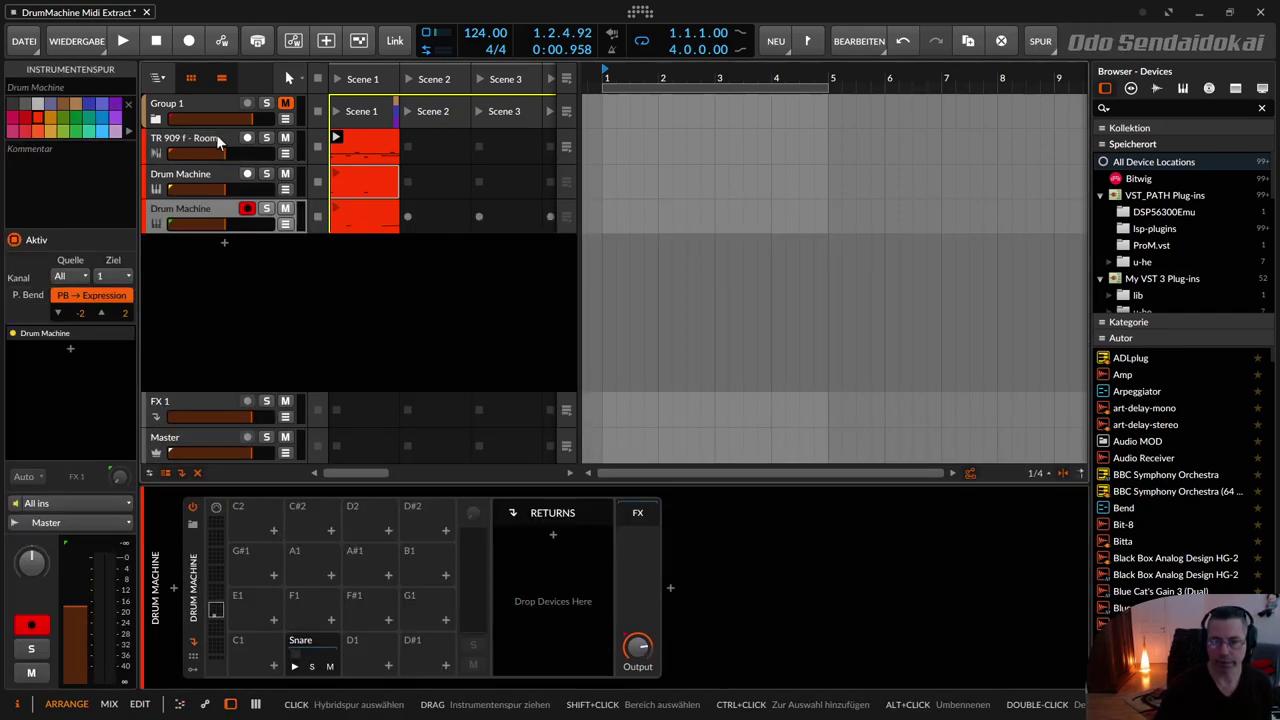
drag(369, 660, 225, 250)
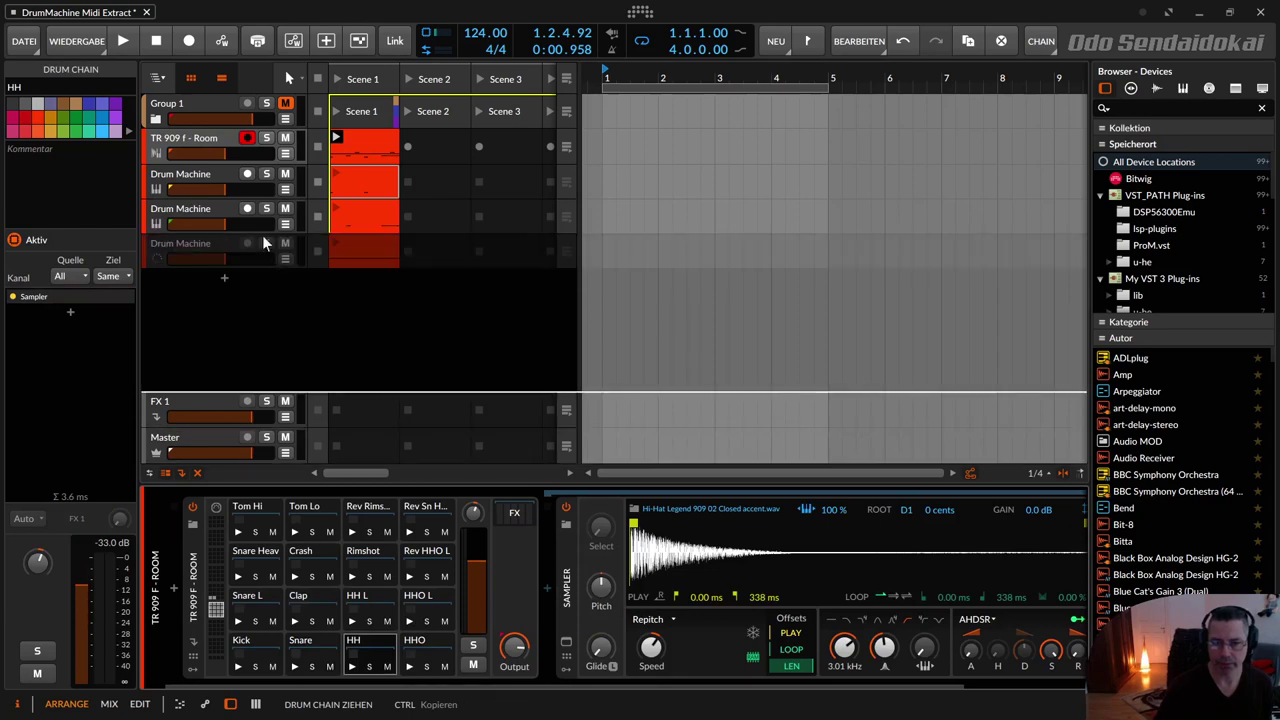
click(210, 137)
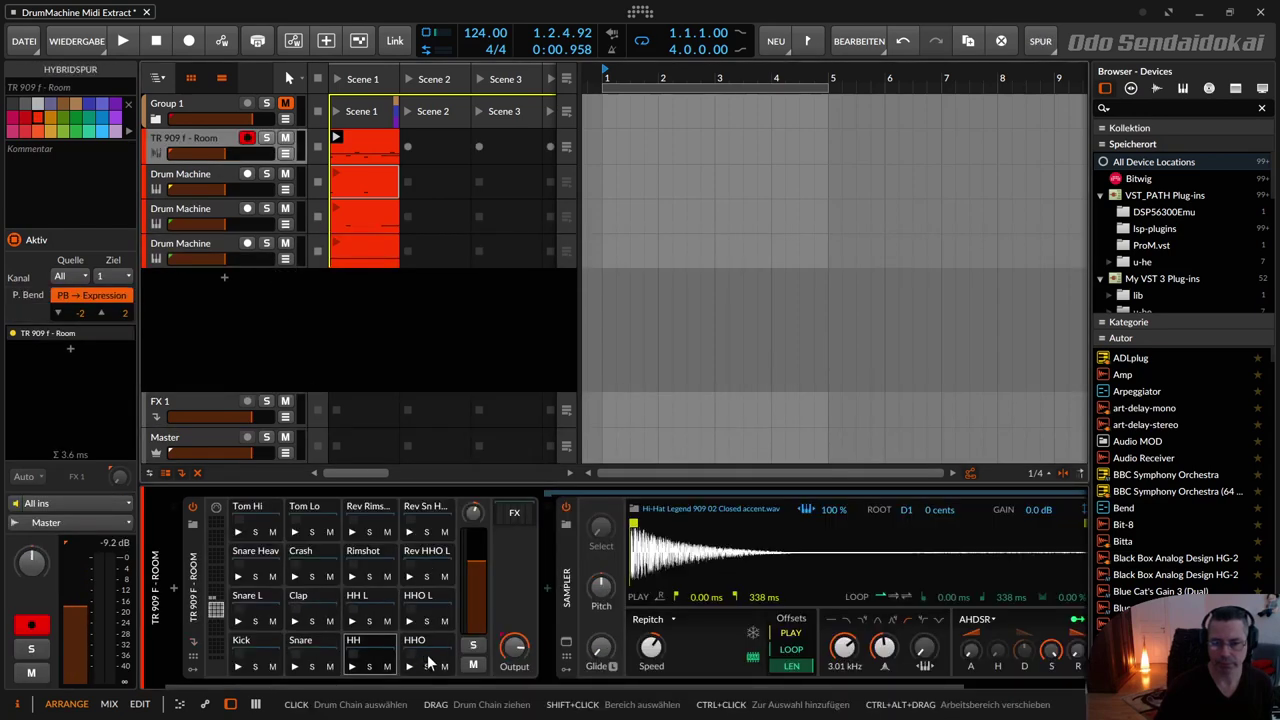
drag(422, 645, 268, 292)
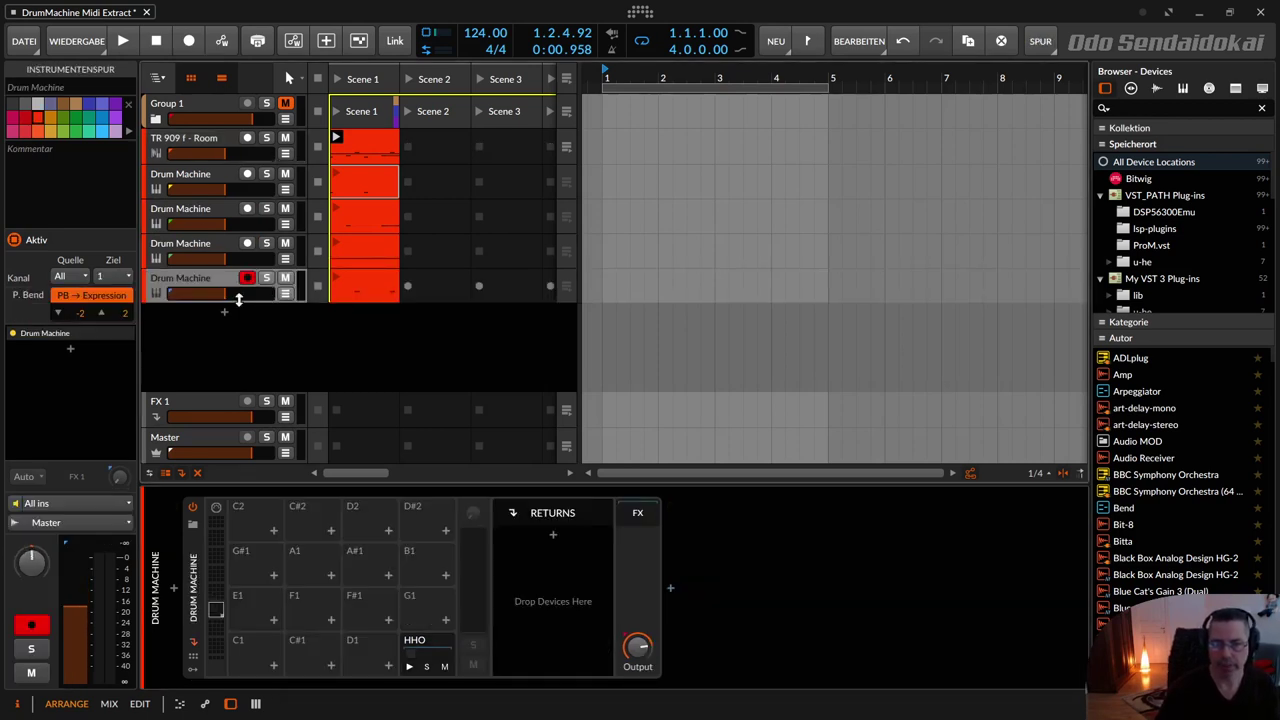
click(189, 173)
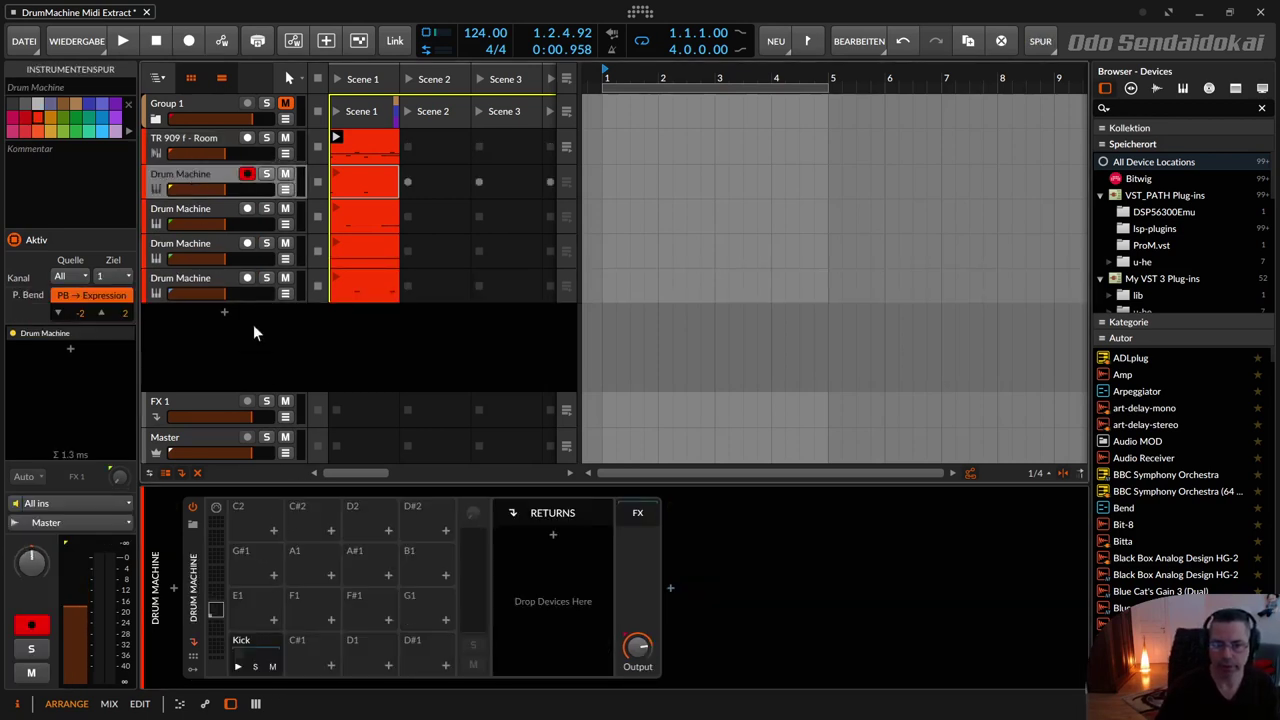
Check the Snare, HH, HHO and Kick clips' notes, then the full TR 909 clip.
click(183, 209)
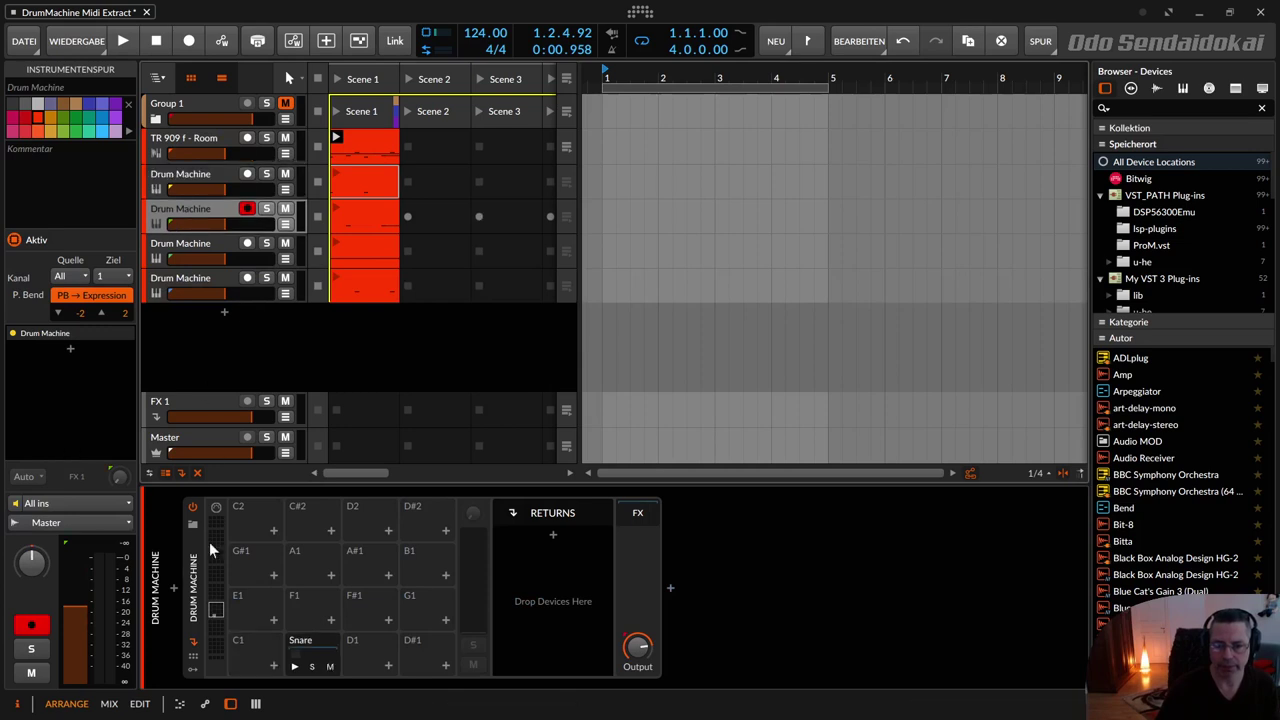
click(223, 243)
click(191, 273)
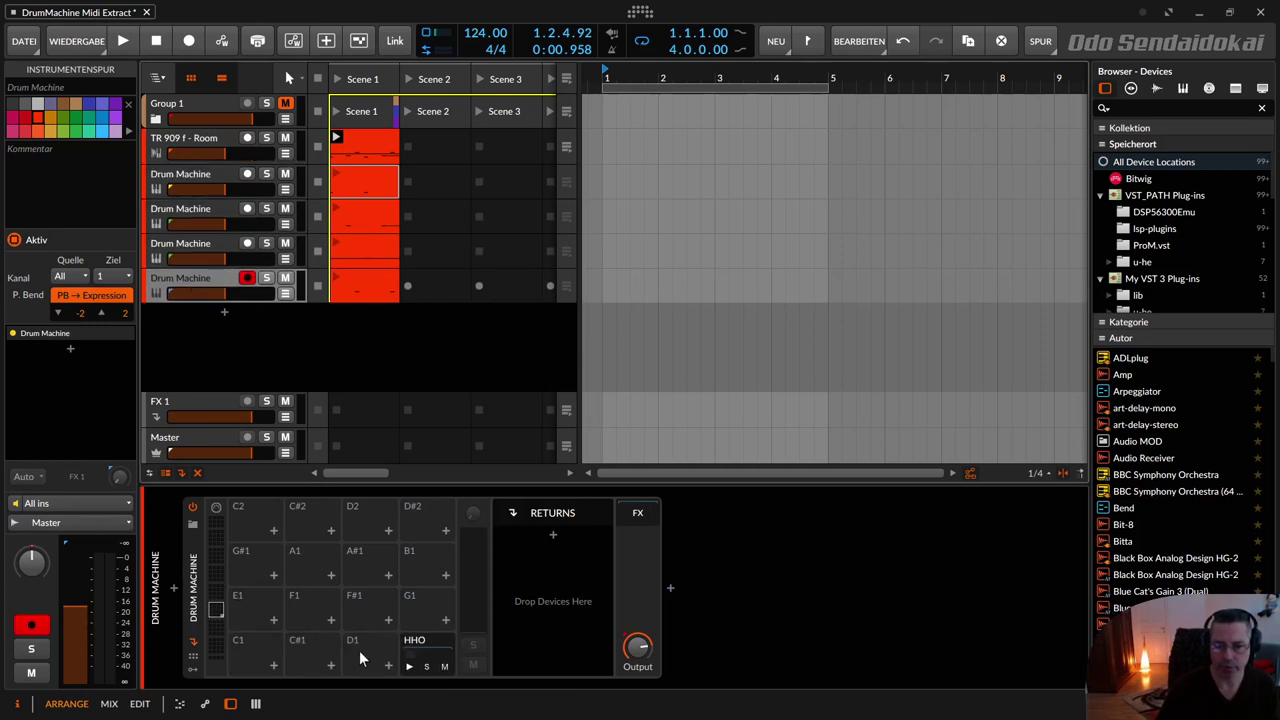
click(365, 213)
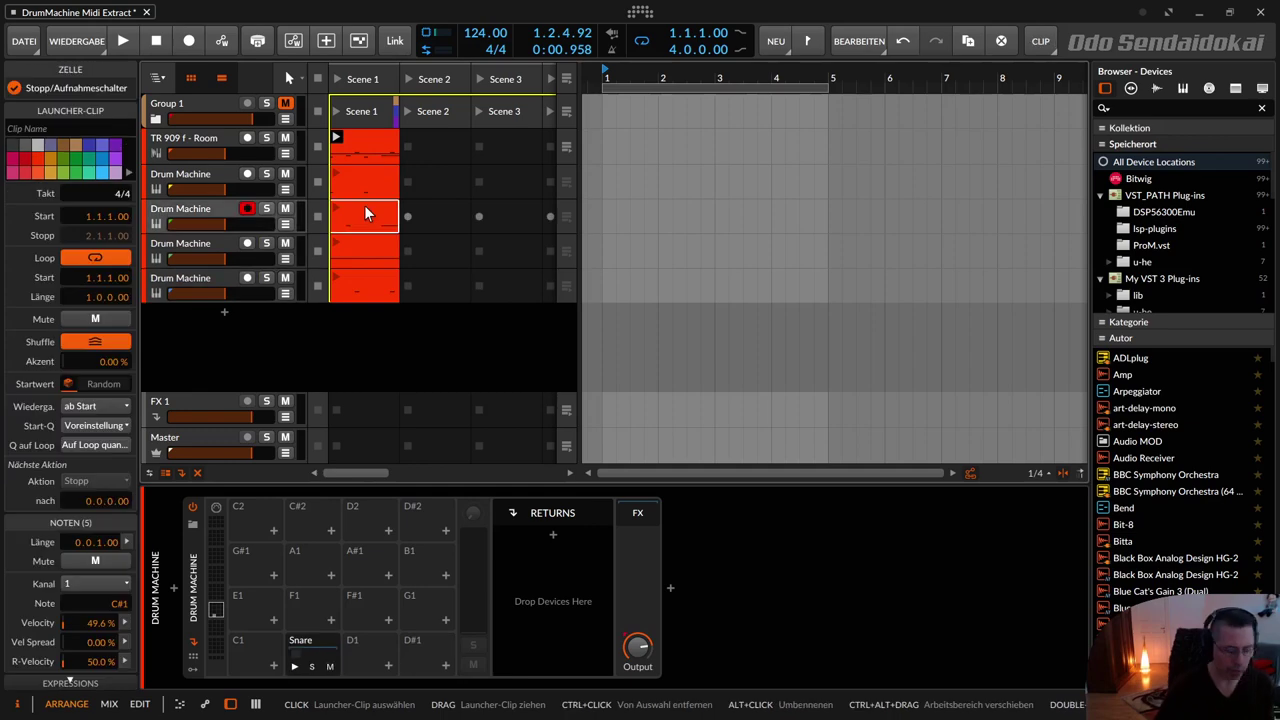
double_click(365, 212)
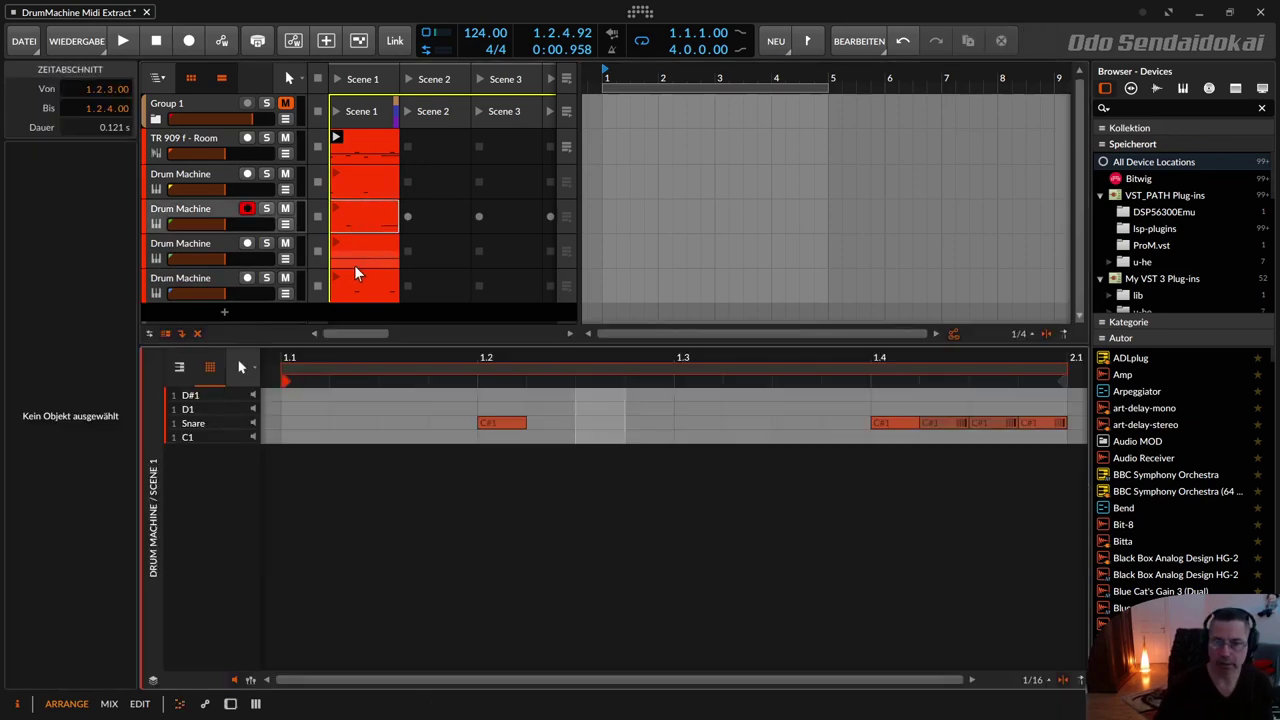
click(361, 250)
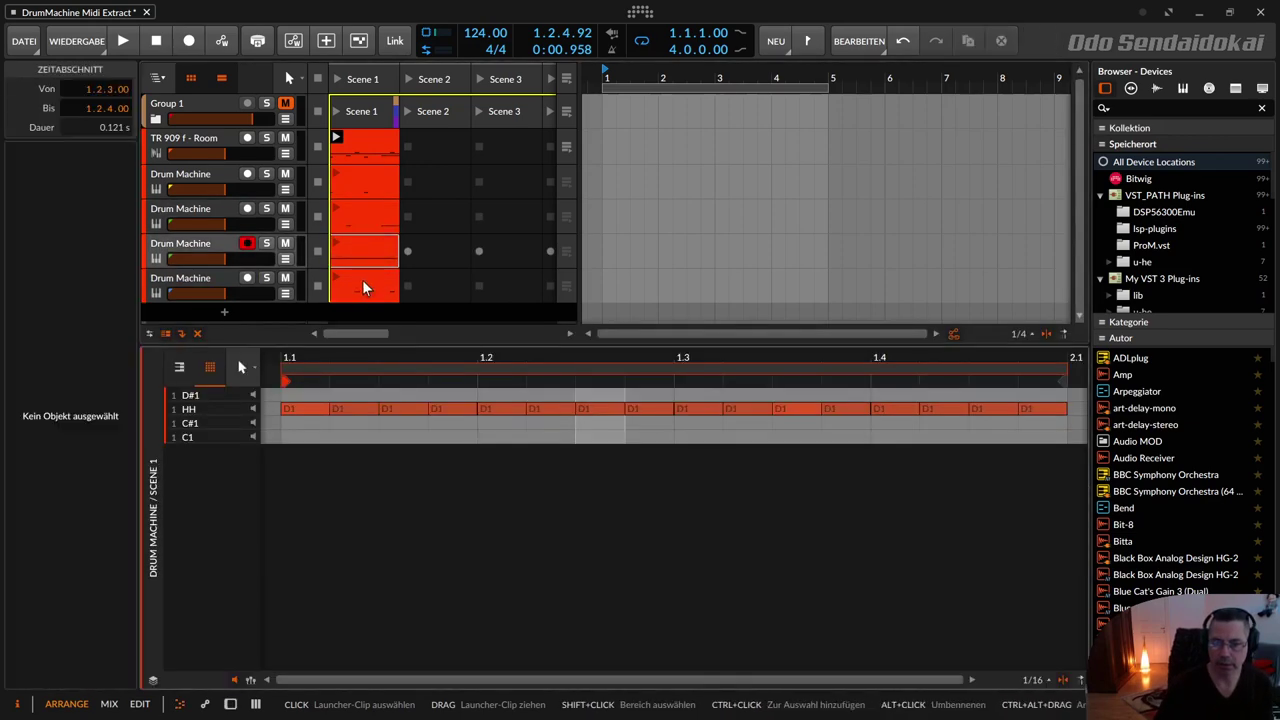
click(363, 287)
click(365, 180)
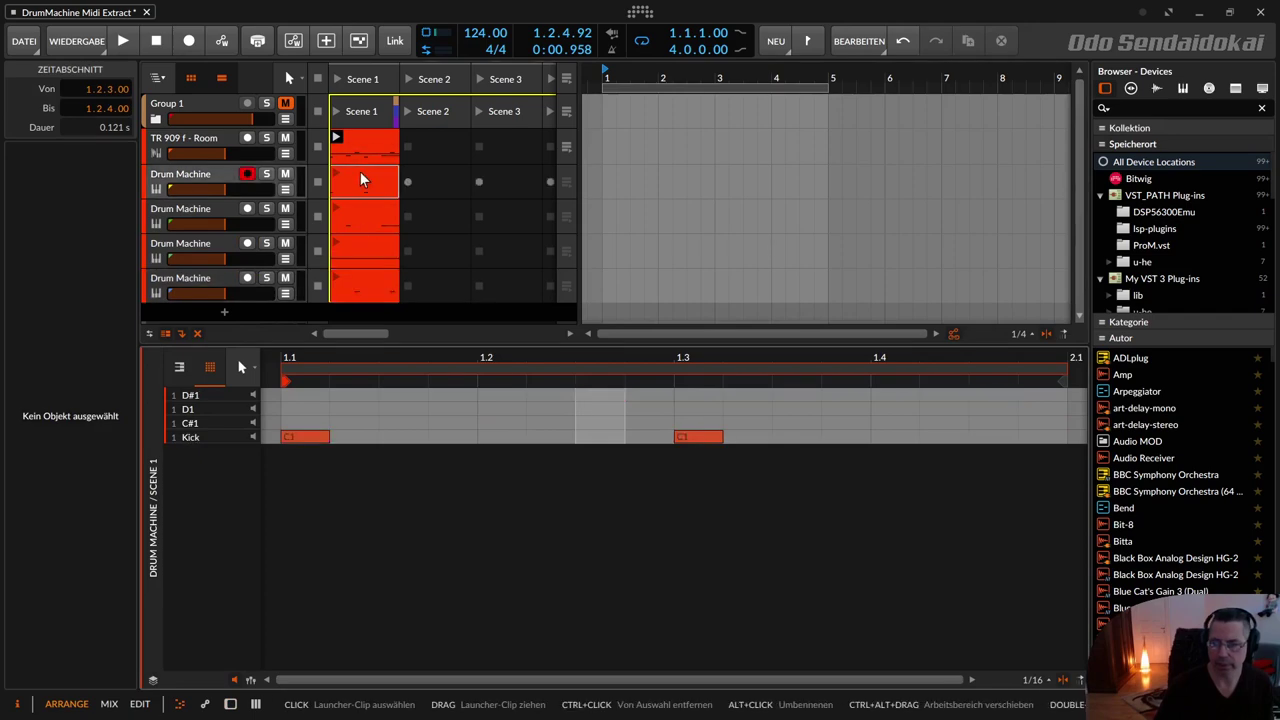
click(358, 146)
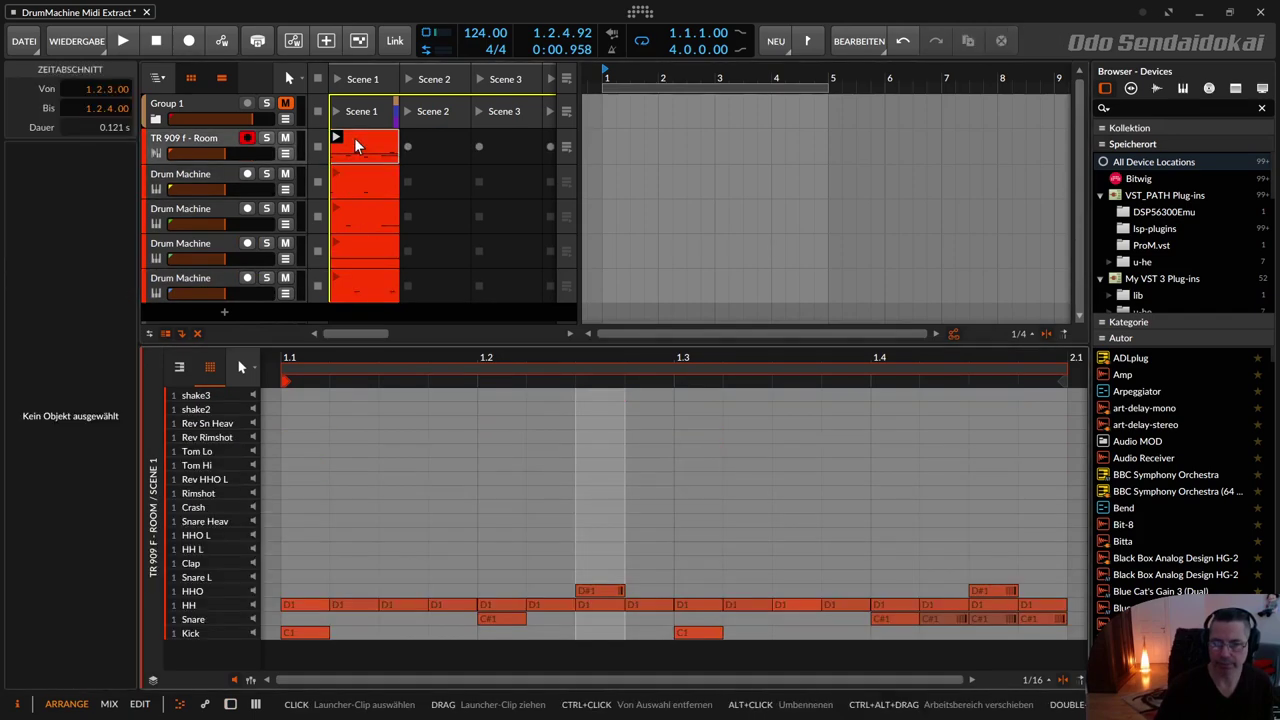
Audition the TR 909 clip soloed, then unsolo and mute the TR 909 track.
click(210, 141)
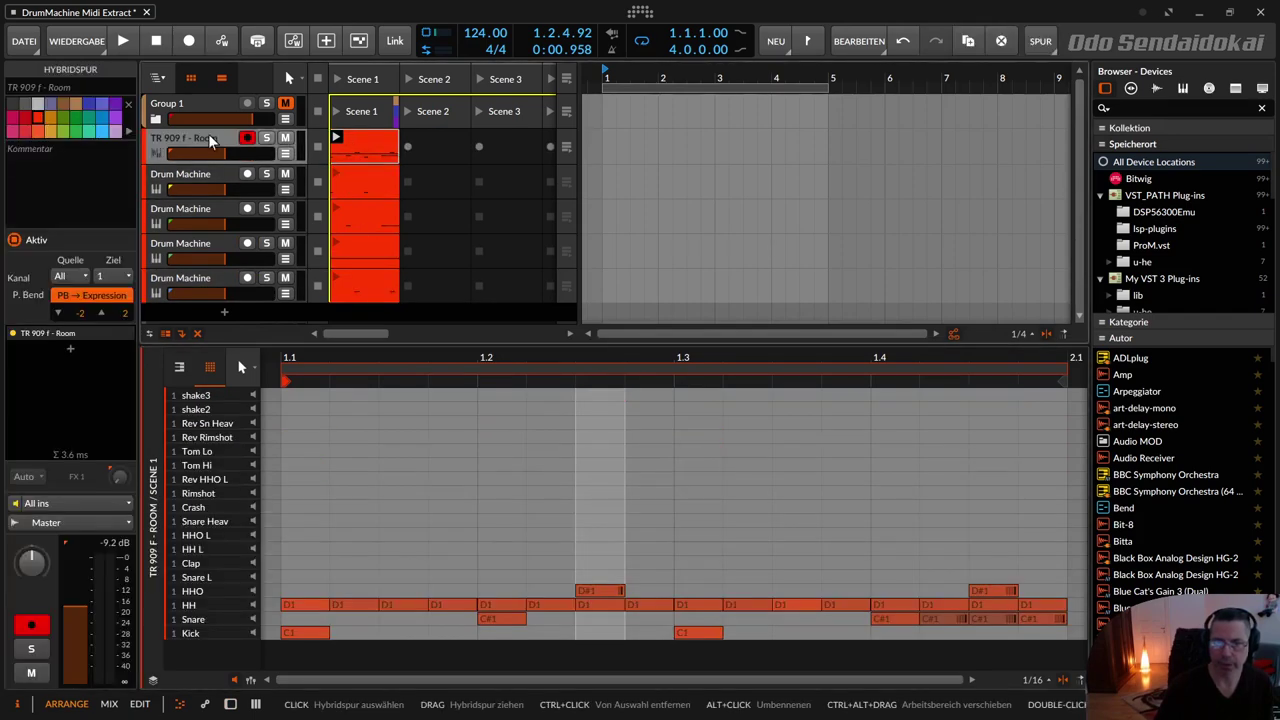
click(266, 137)
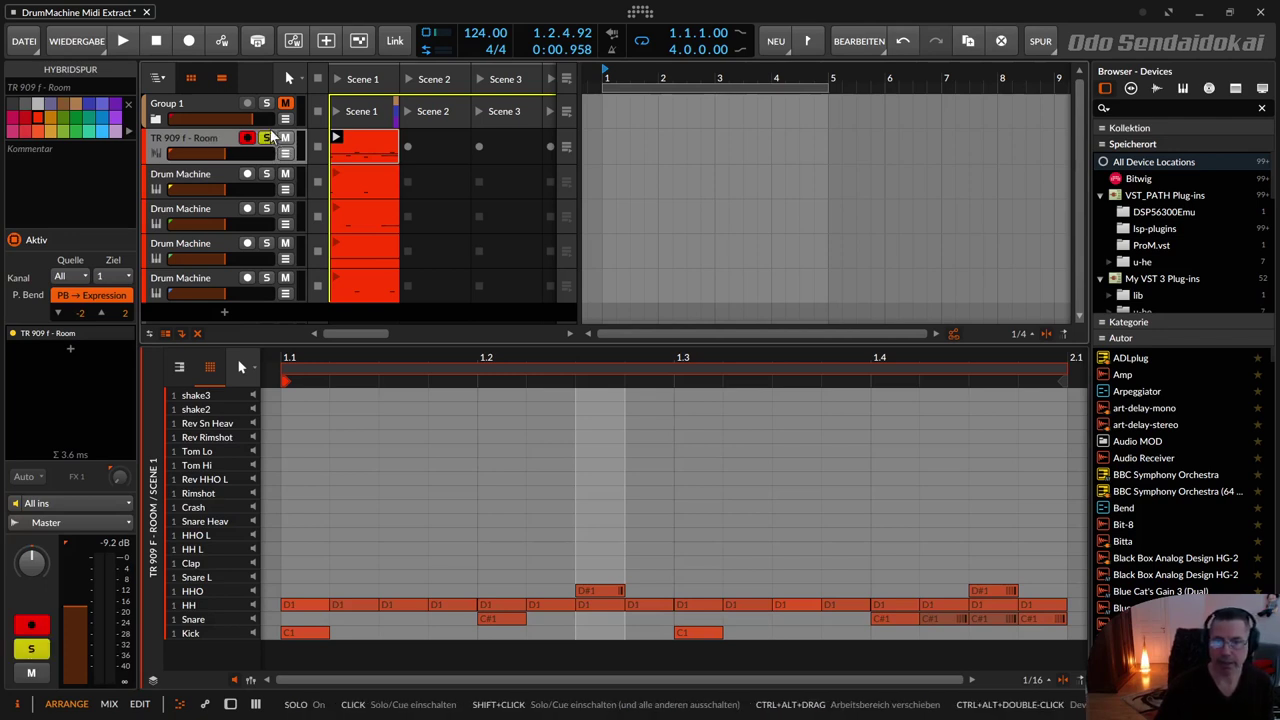
click(336, 140)
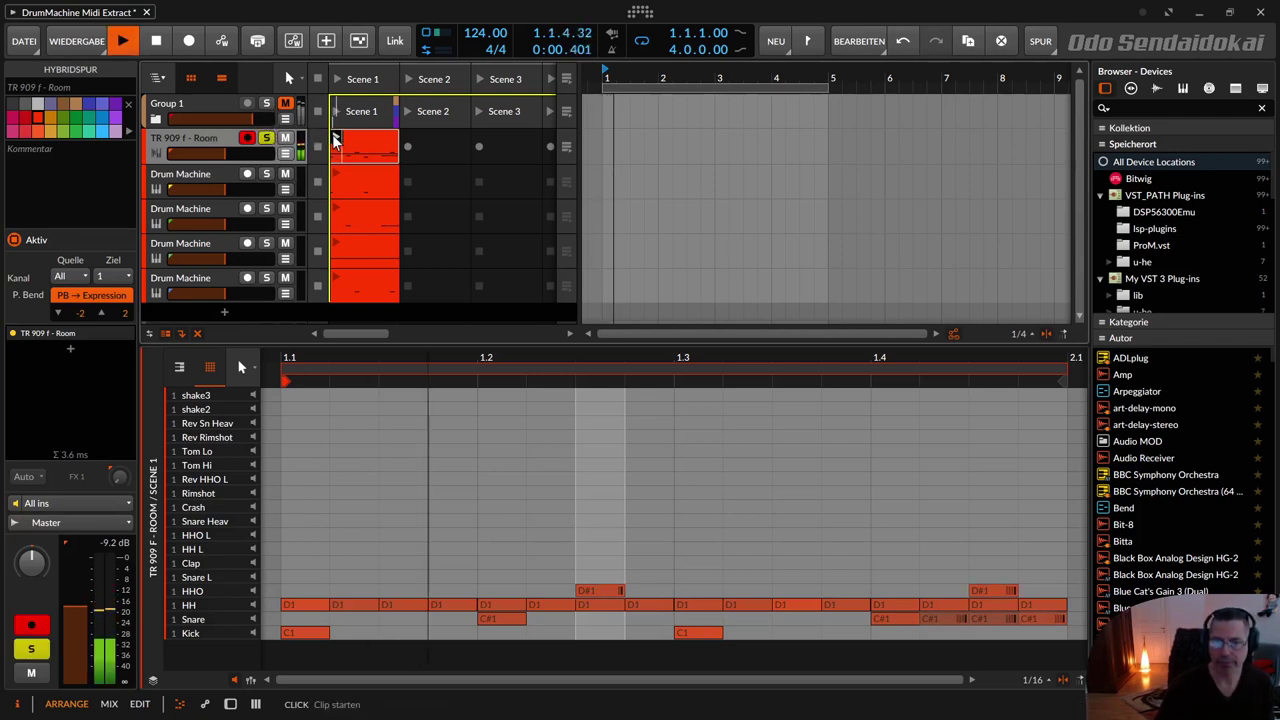
click(266, 138)
click(285, 138)
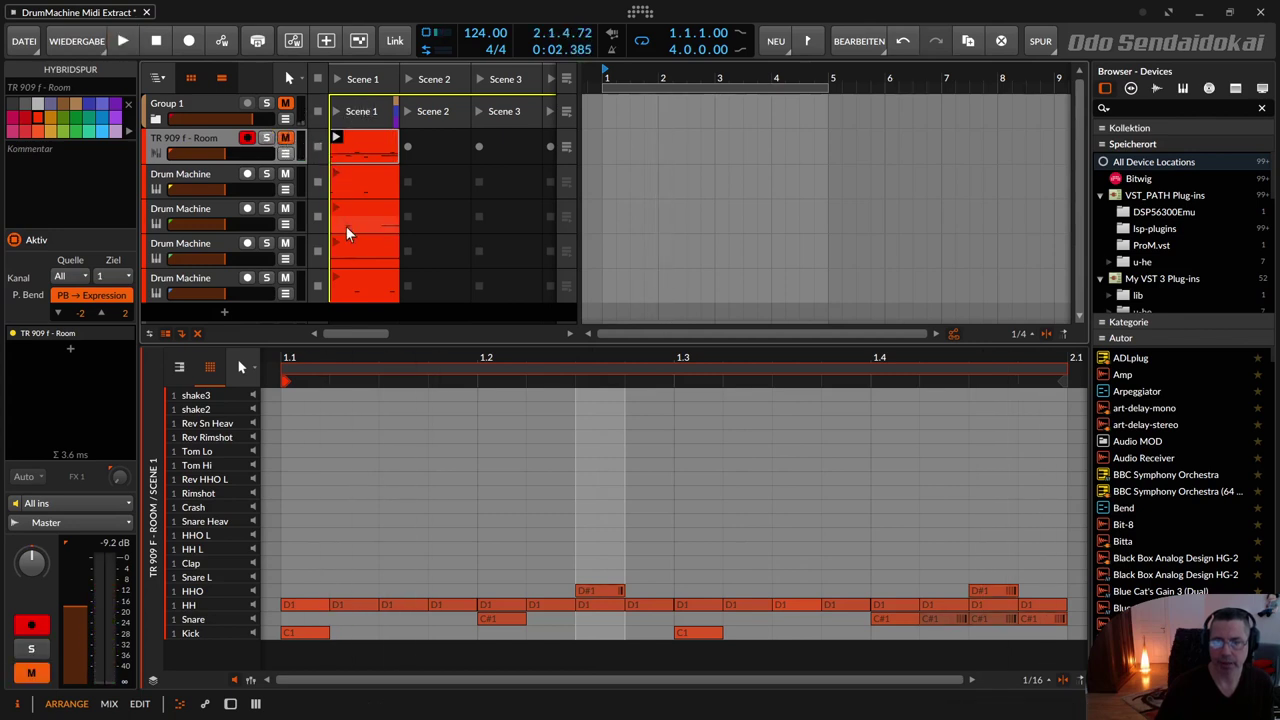
Play Scene 1 with only the split tracks, then show the TR 909 drum machine device.
click(338, 80)
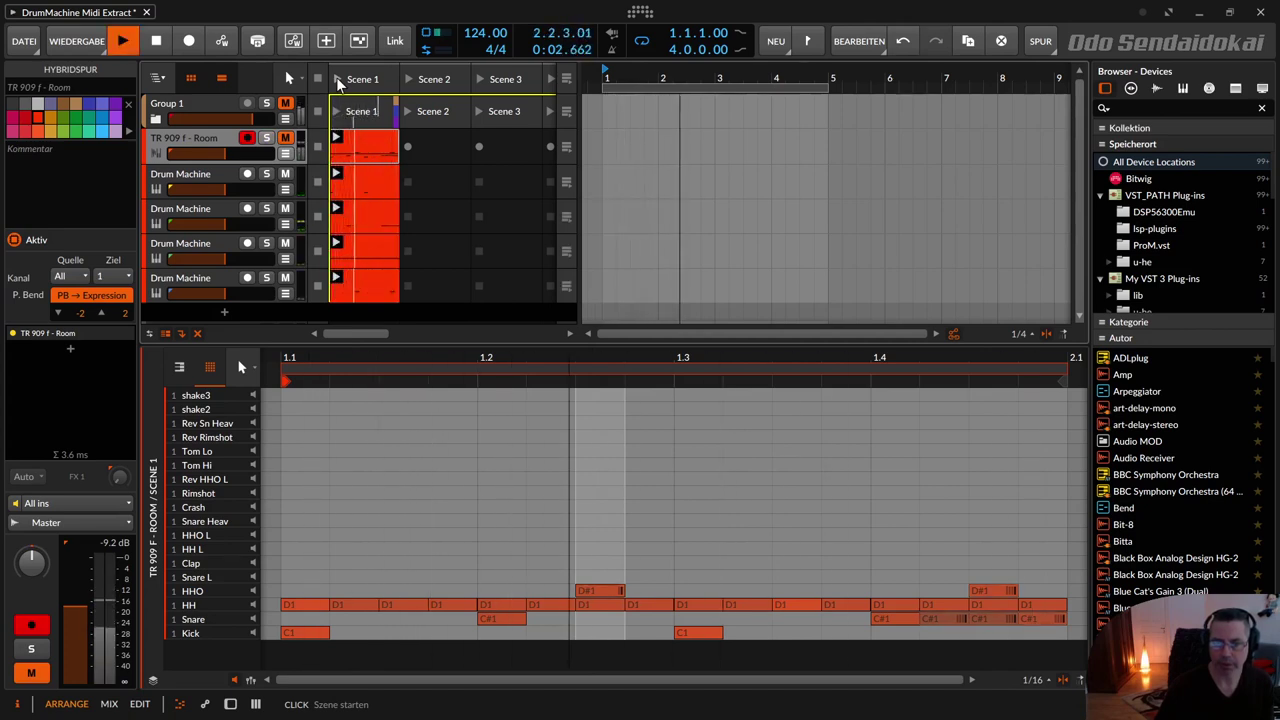
key(space)
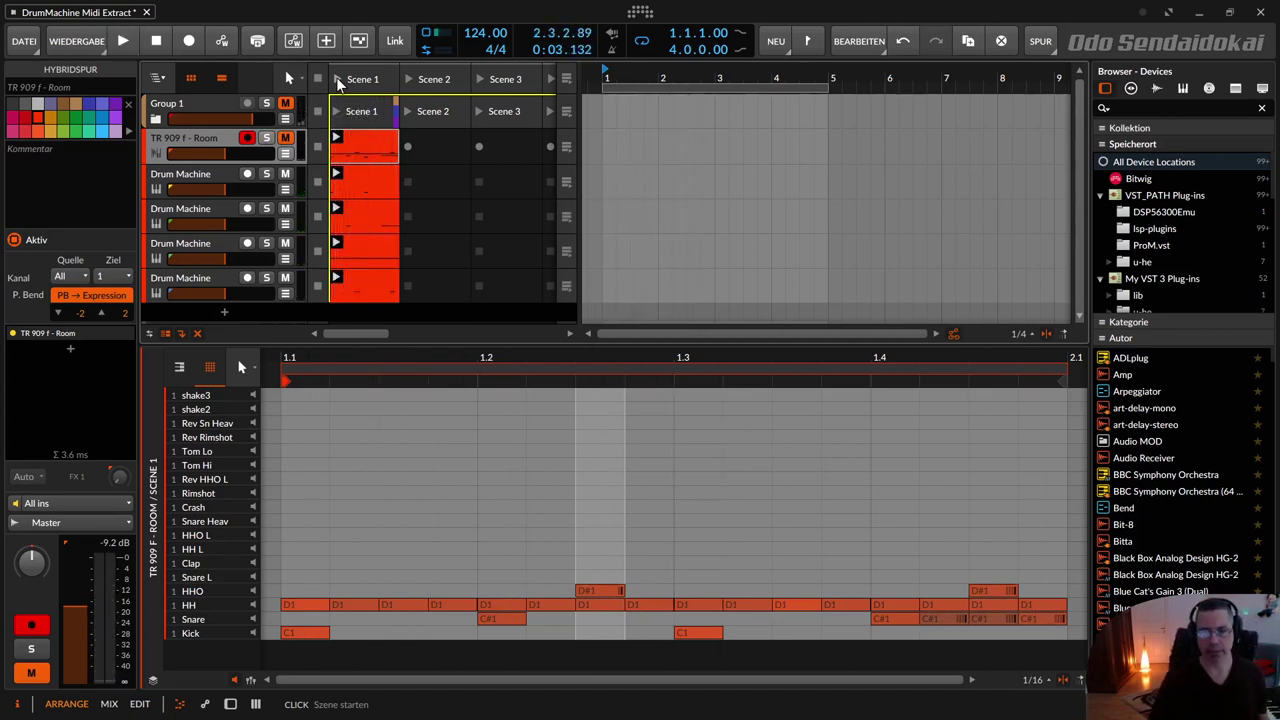
double_click(212, 137)
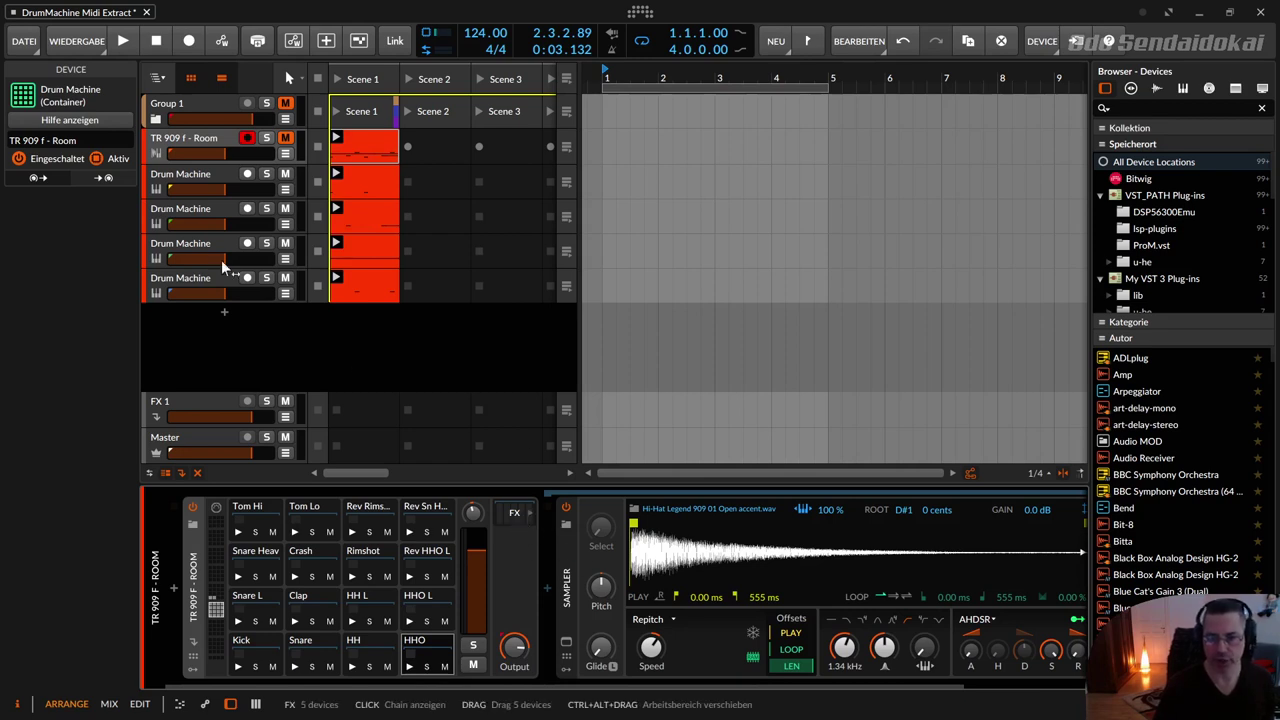
click(194, 180)
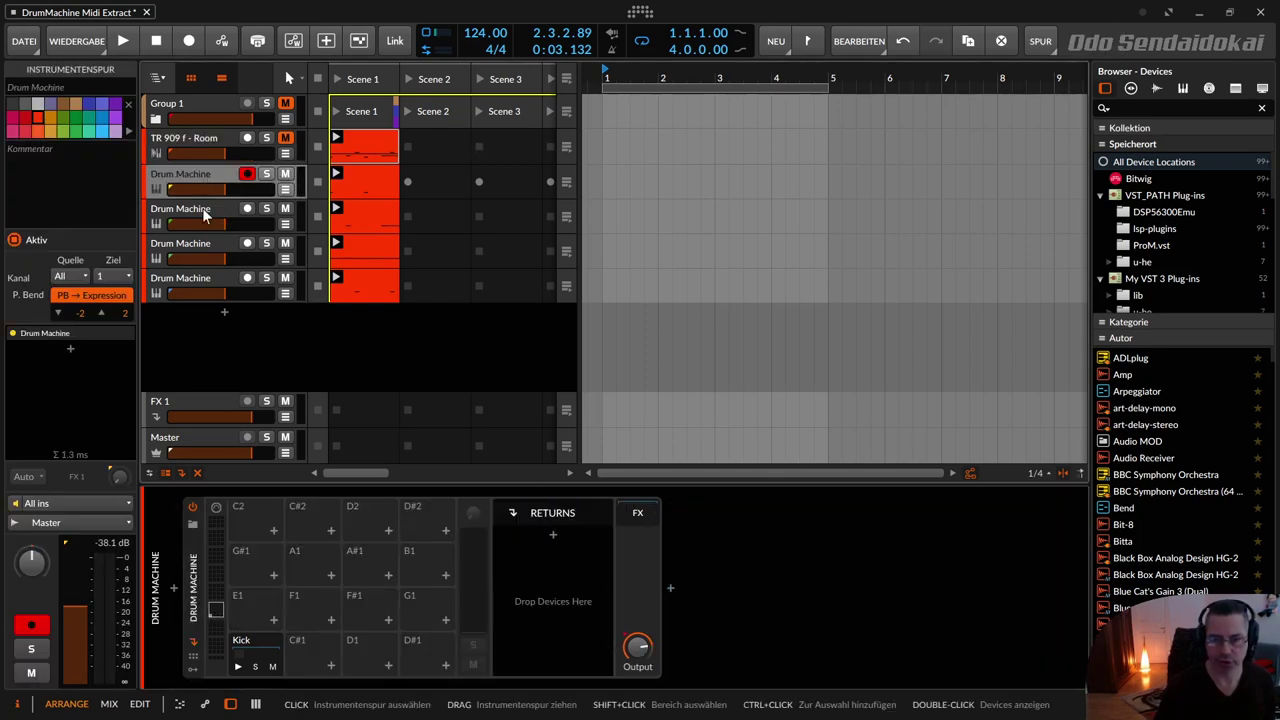
click(204, 214)
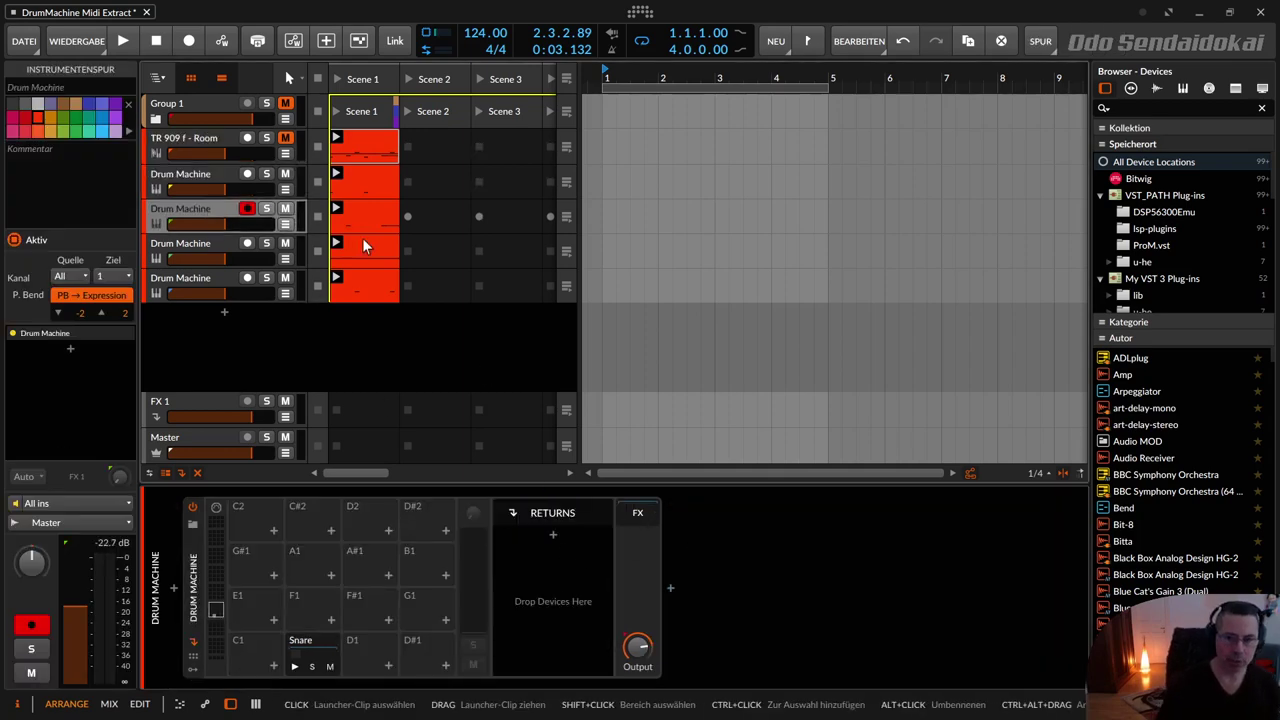
click(204, 143)
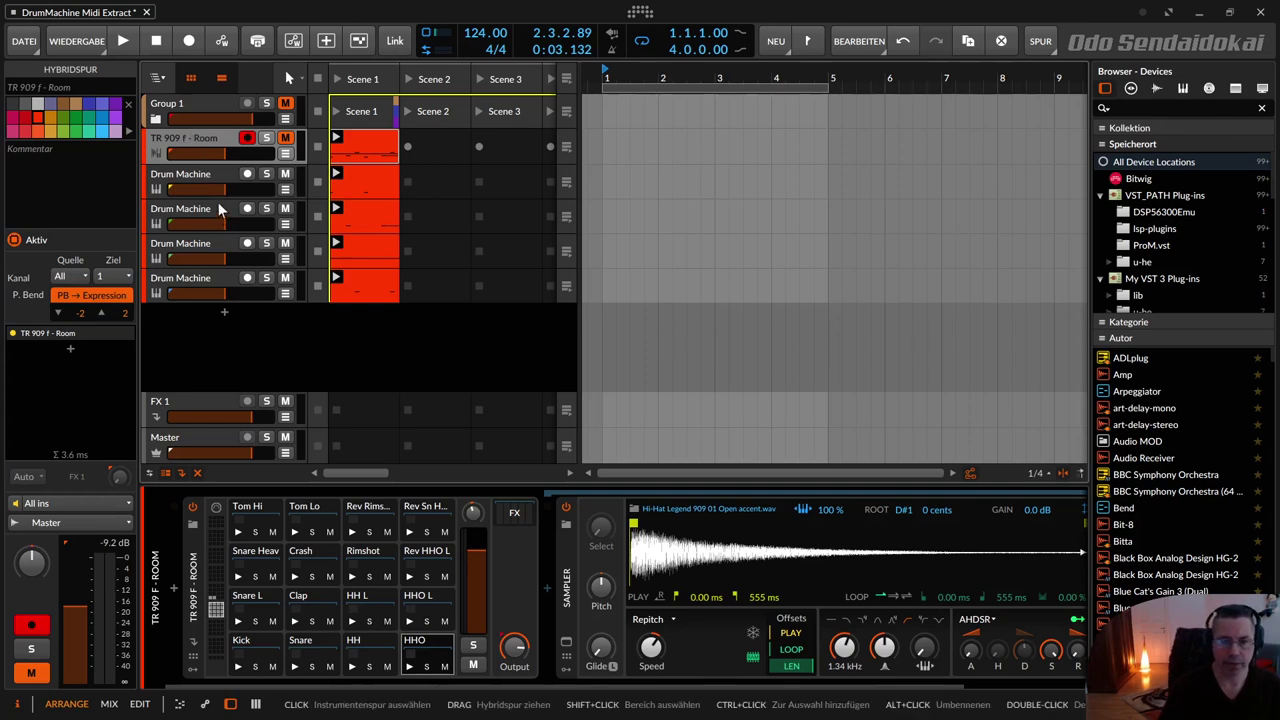
Remove the four split Drum Machine tracks and unmute the TR 909 f - Room track.
click(365, 188)
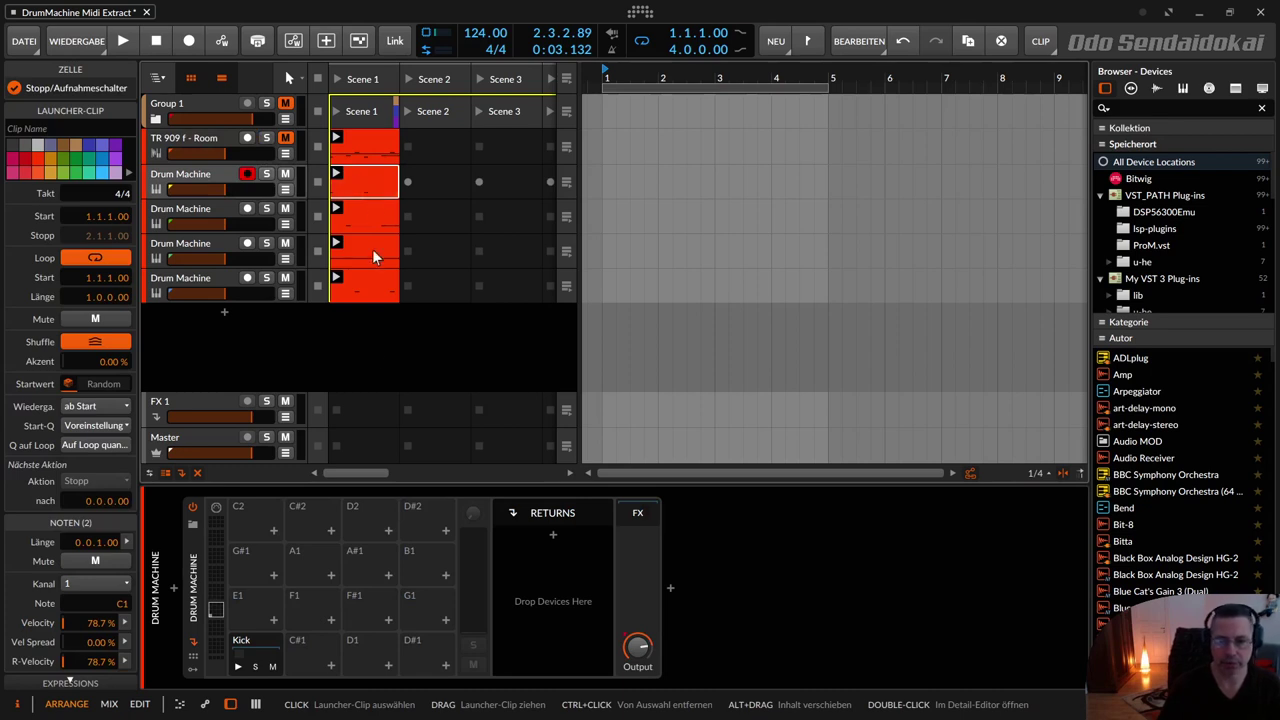
click(641, 520)
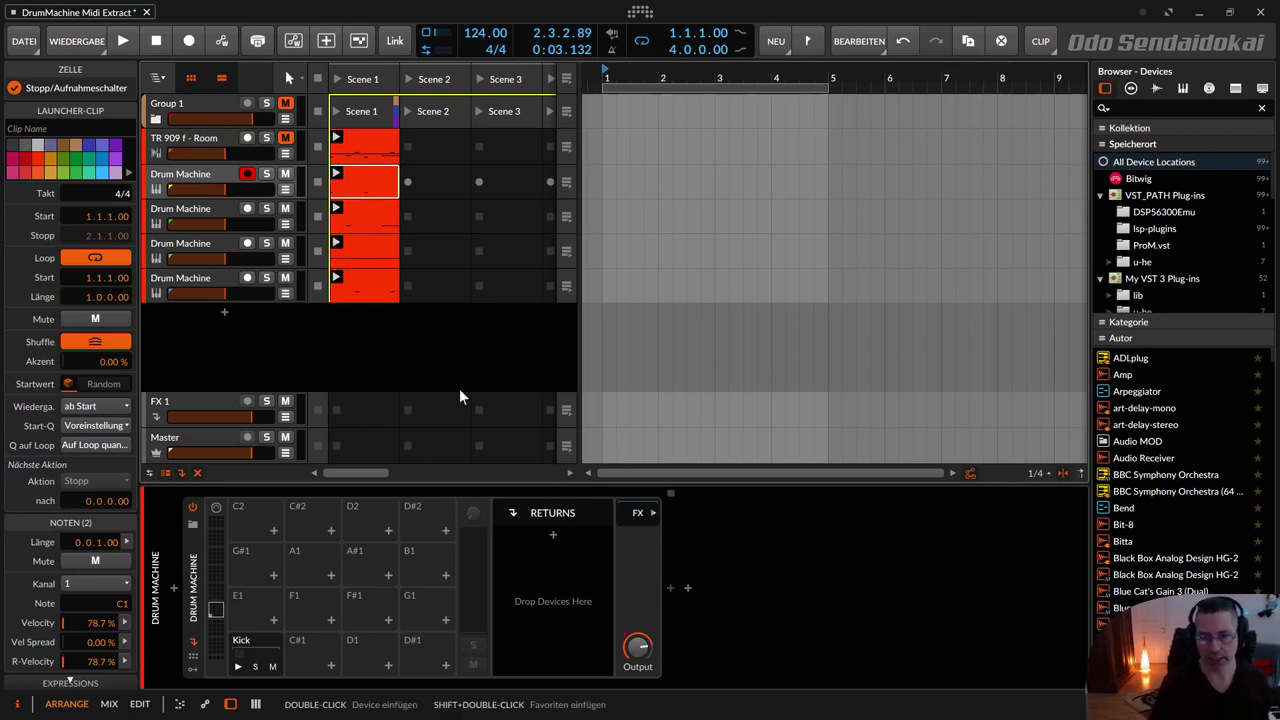
click(218, 175)
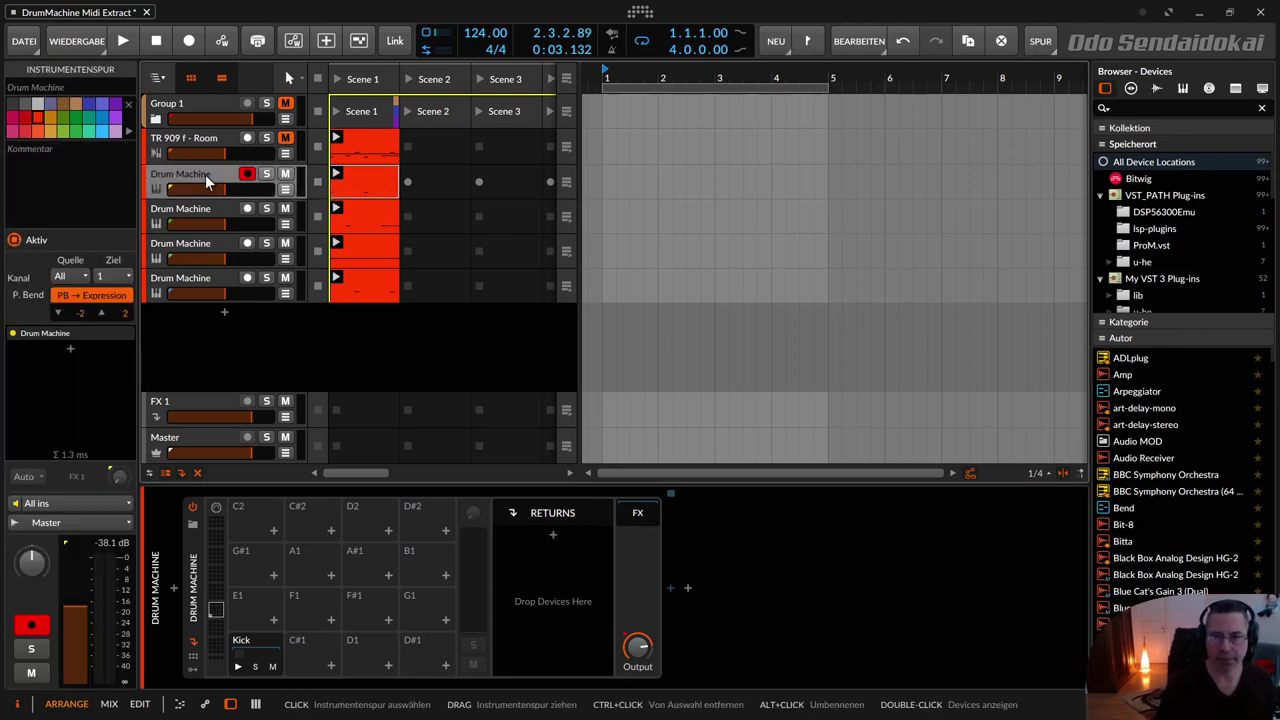
shift+click(224, 277)
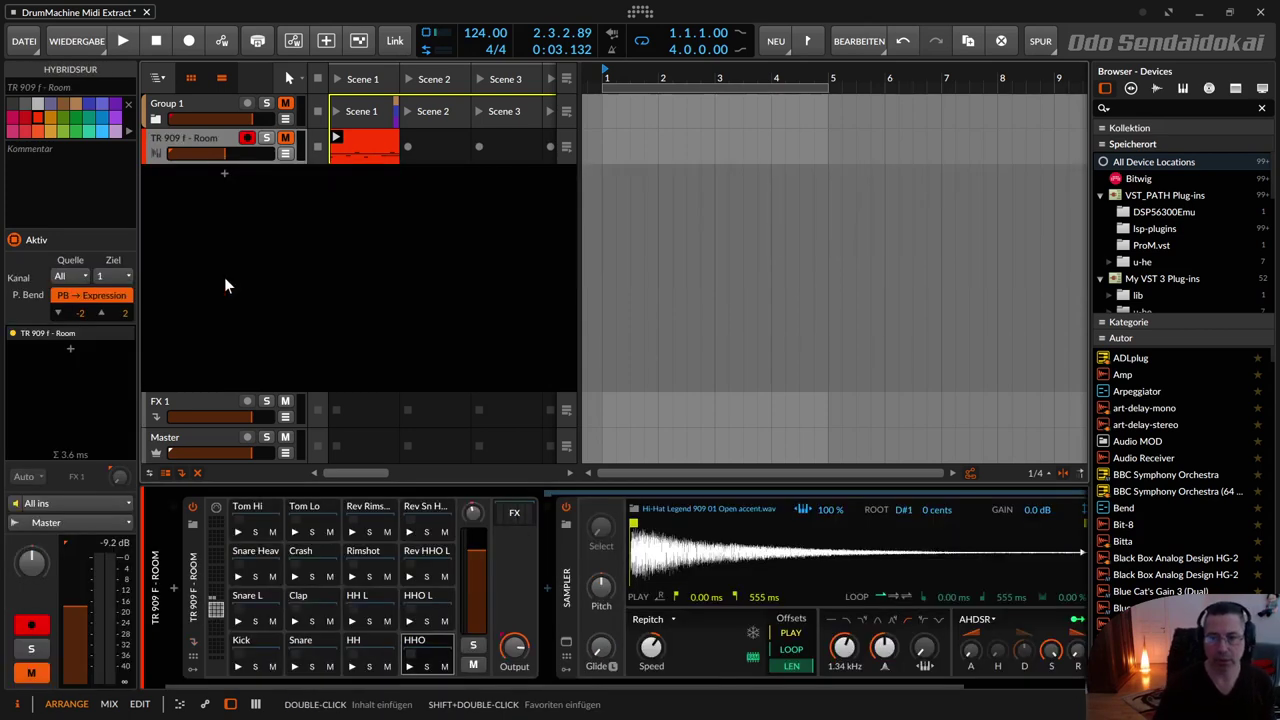
click(286, 140)
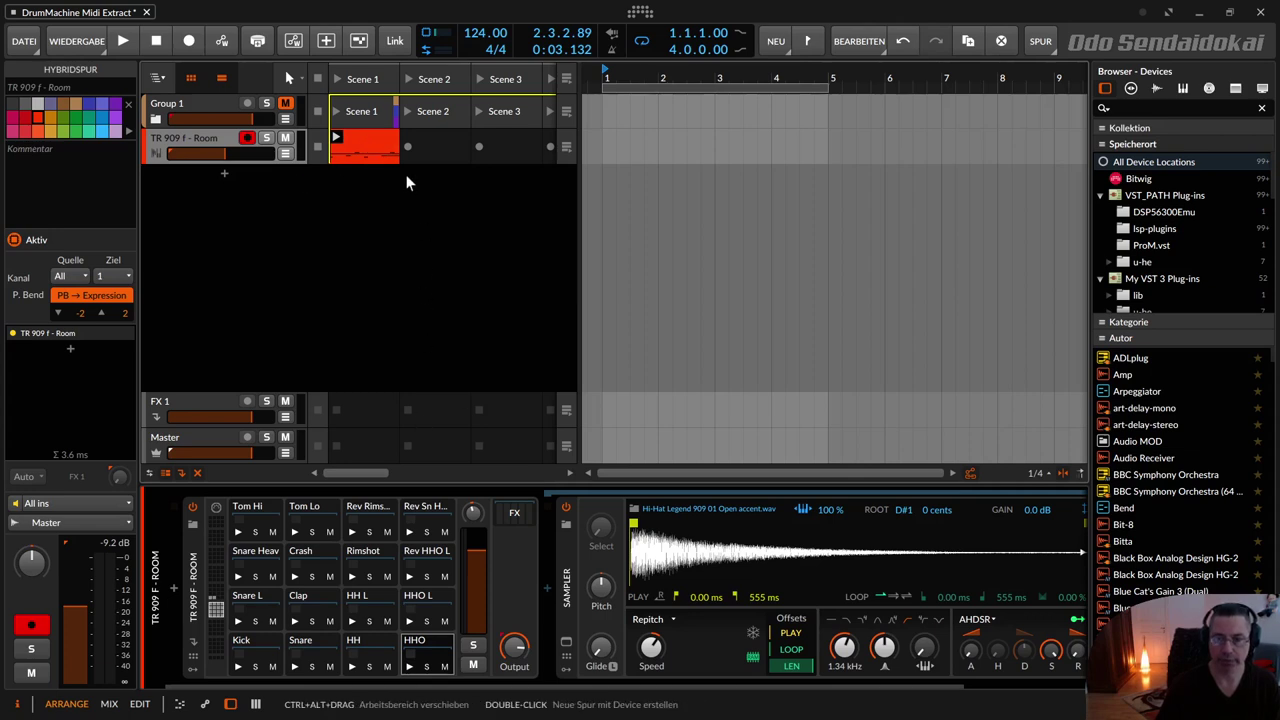
Place the Scene 1 clip at bar 1, check its C#1 and D#1 notes, and loop it to four bars.
drag(368, 138, 605, 144)
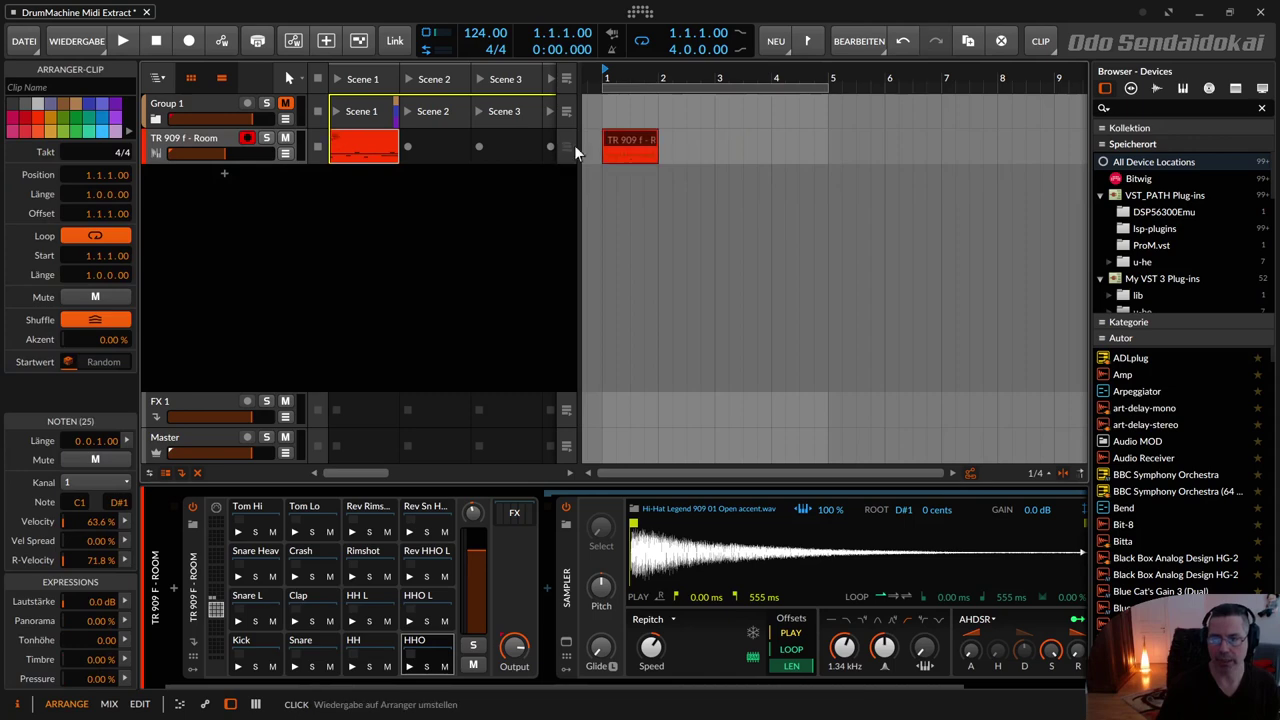
double_click(630, 138)
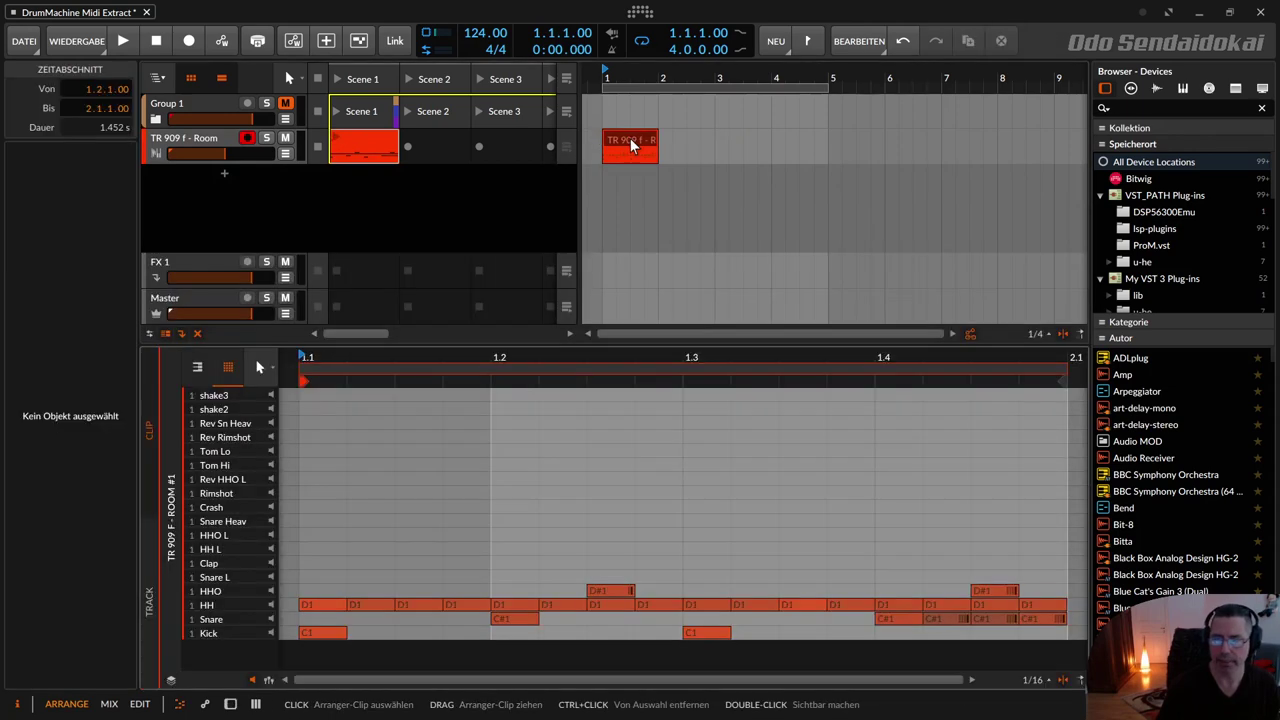
click(953, 621)
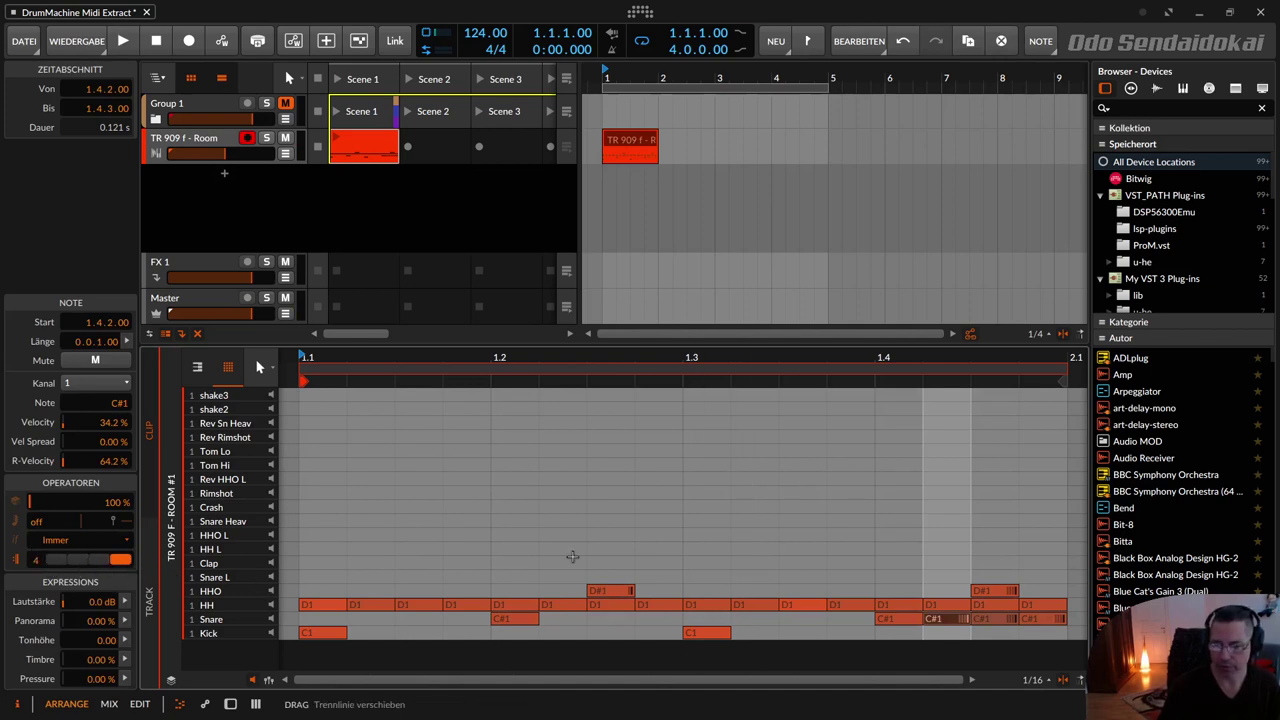
click(610, 591)
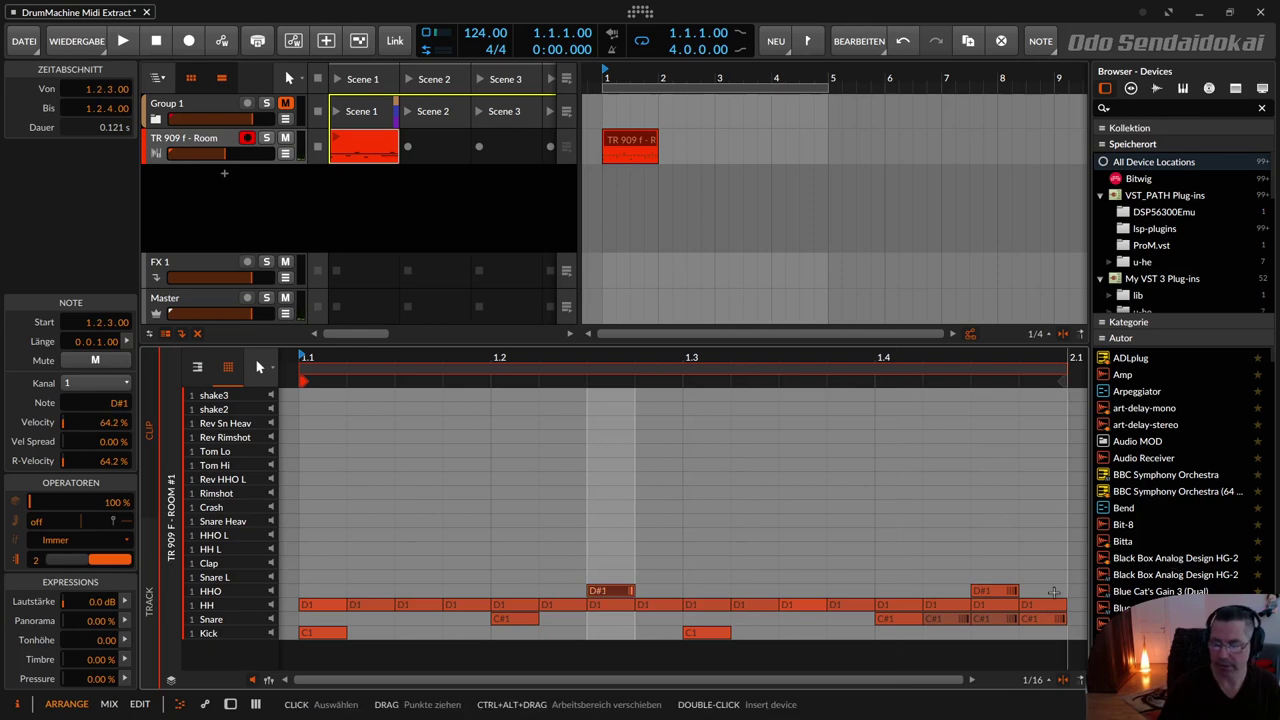
click(1008, 591)
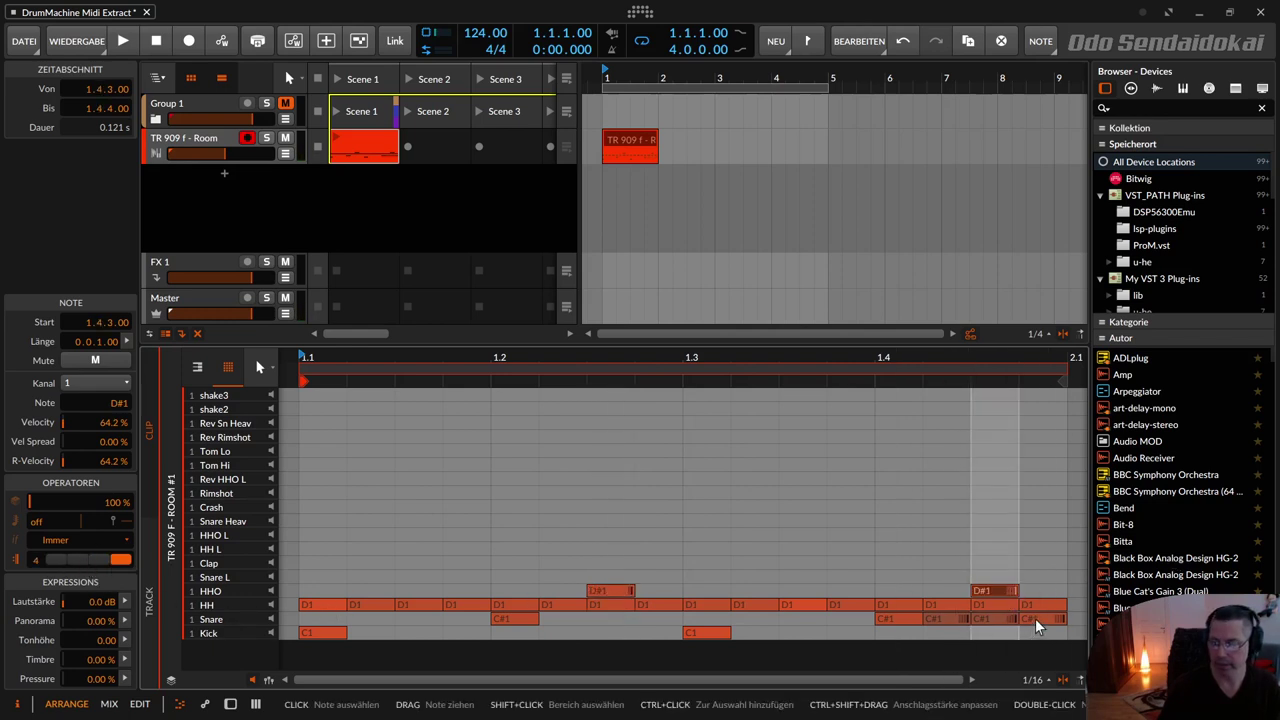
click(986, 621)
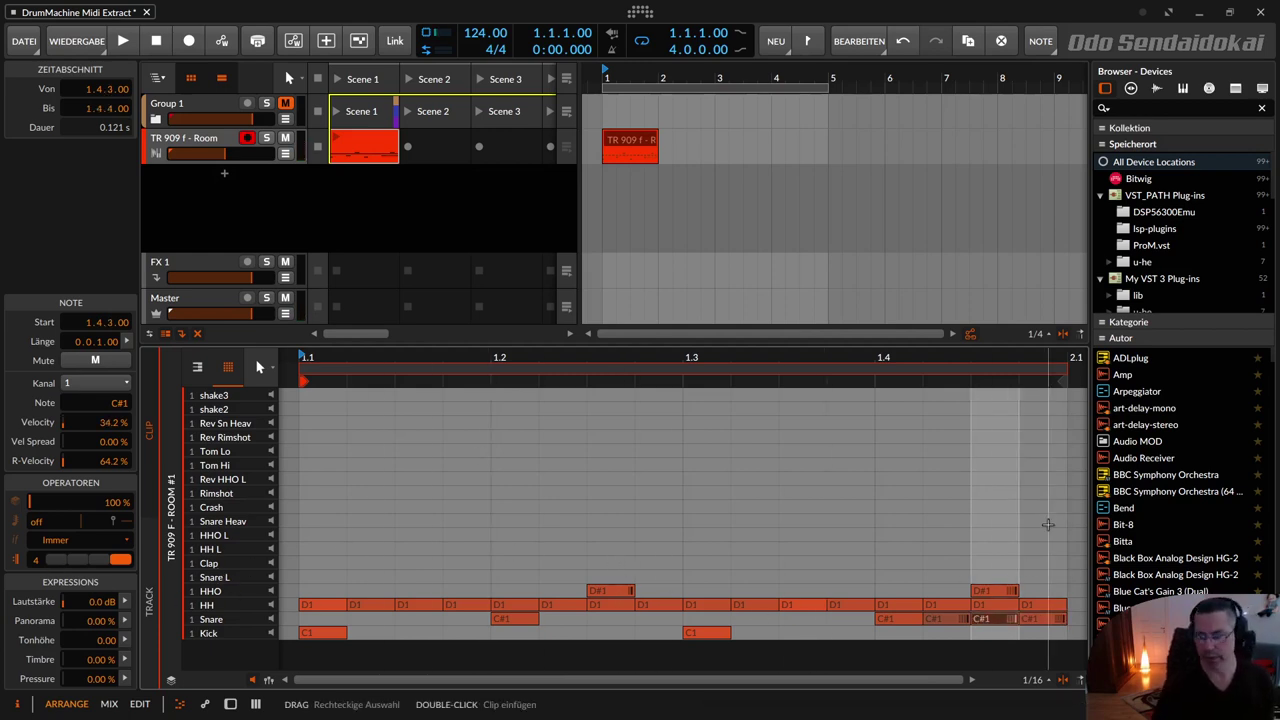
drag(657, 160, 806, 150)
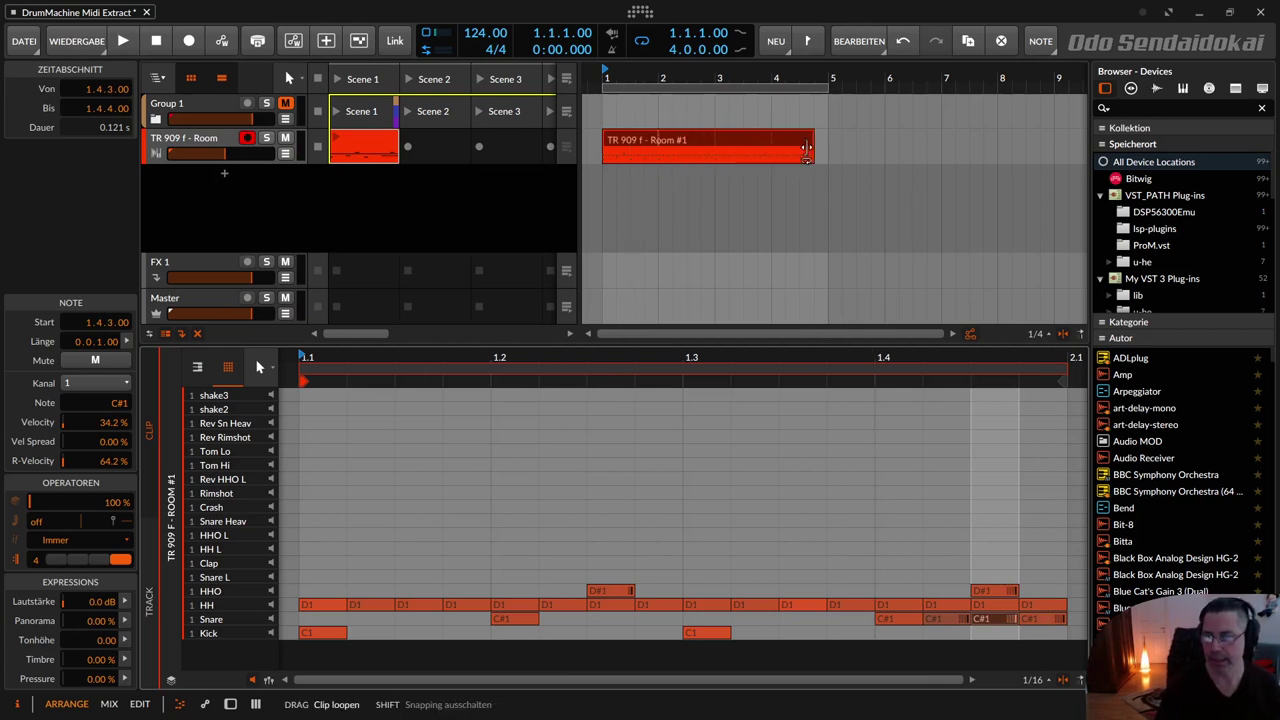
click(750, 142)
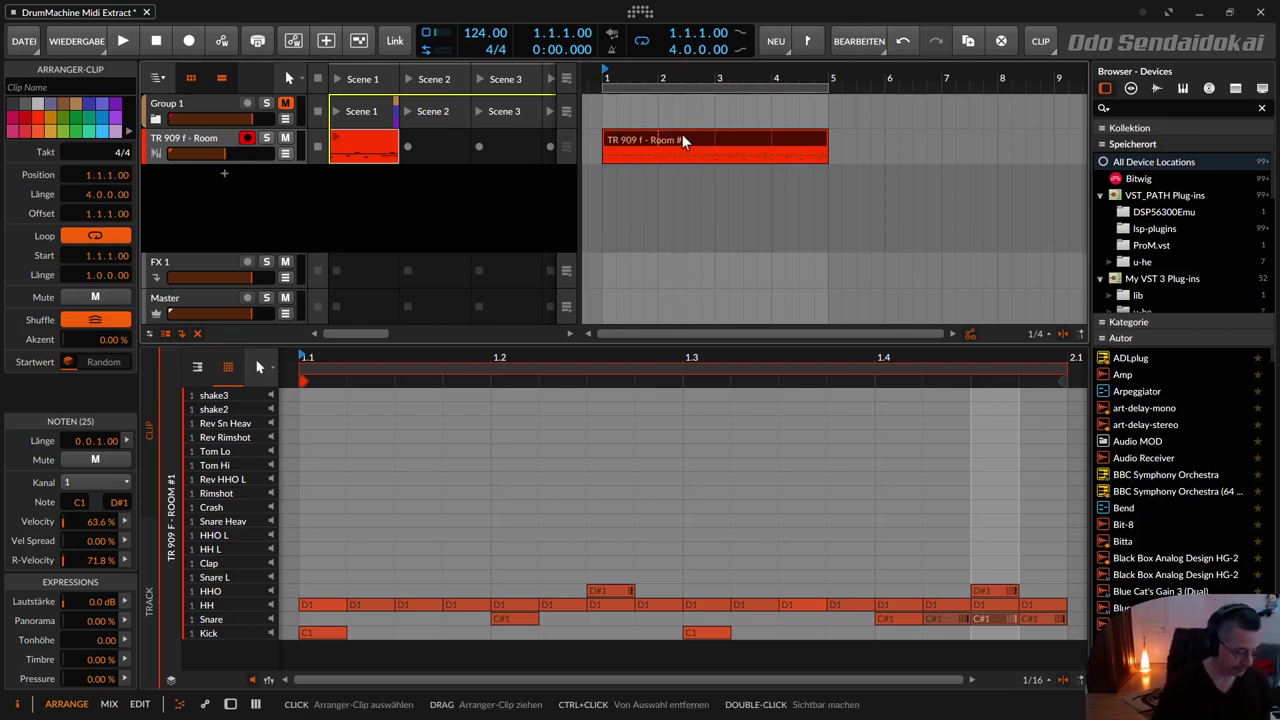
Solo the Kick pad, bounce the Room #1 clip, and move Room-bounce-18 to a new track at bar 1.
click(231, 705)
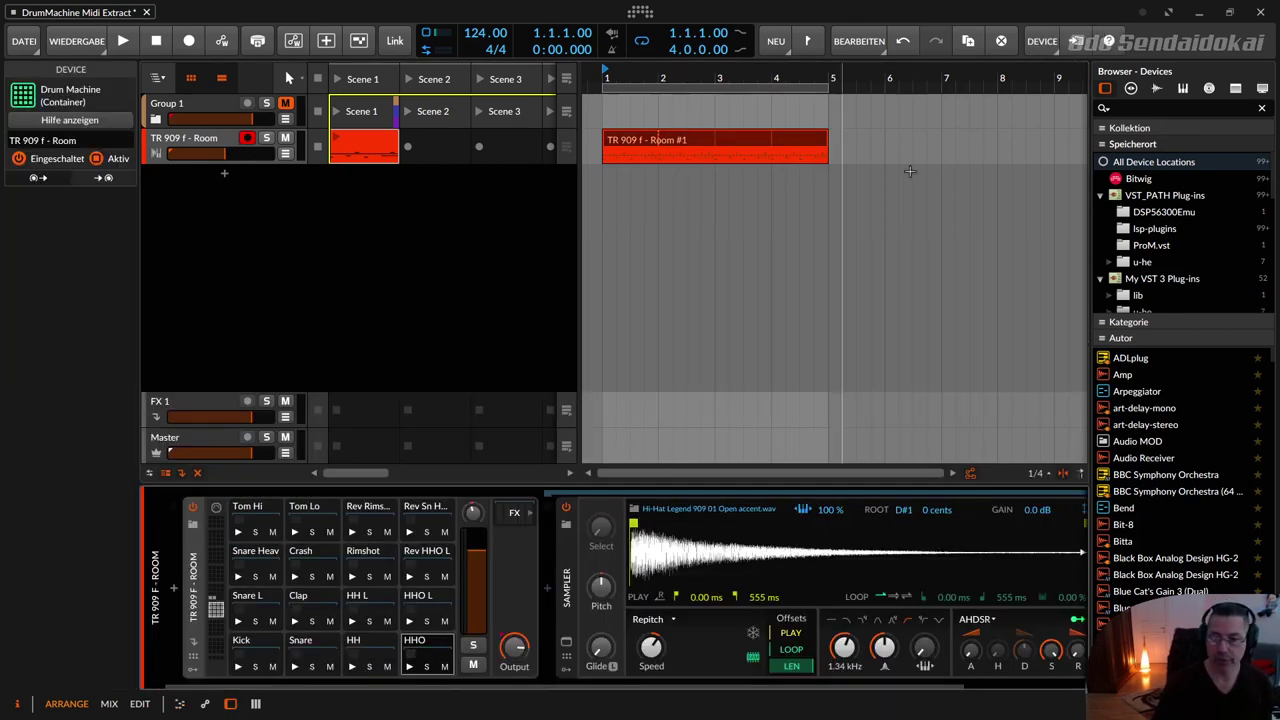
click(758, 146)
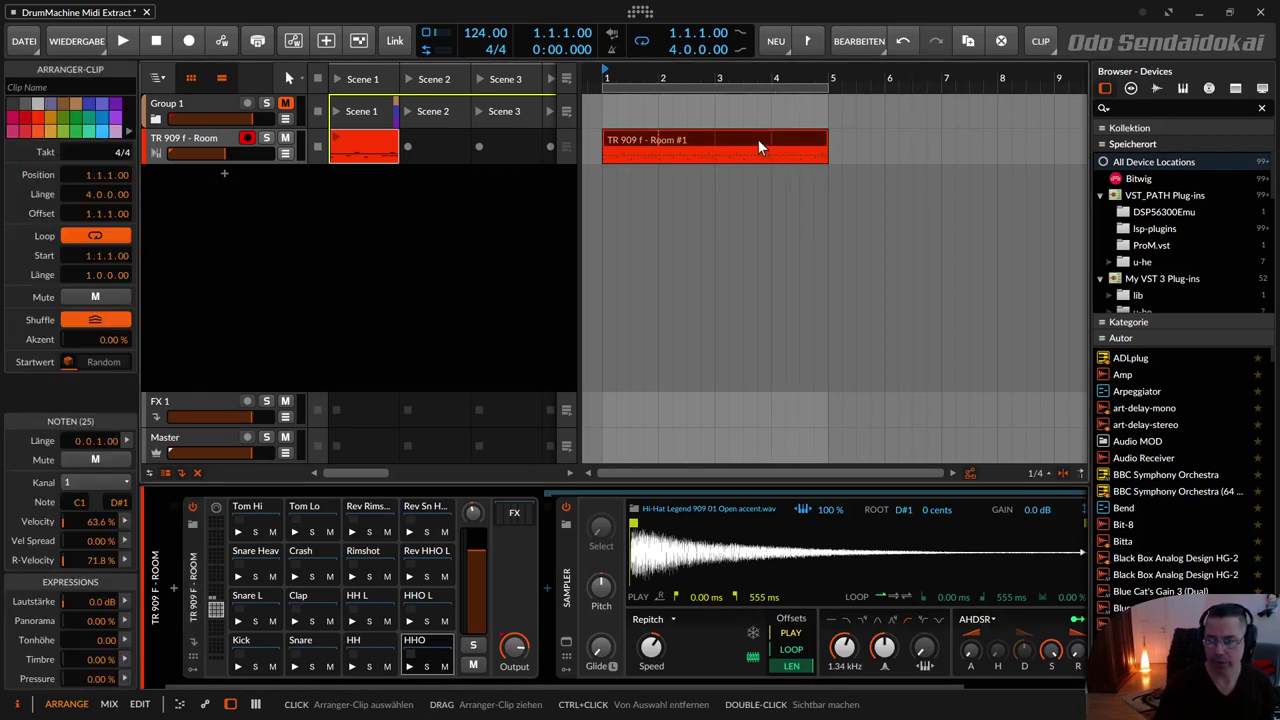
click(257, 651)
click(255, 667)
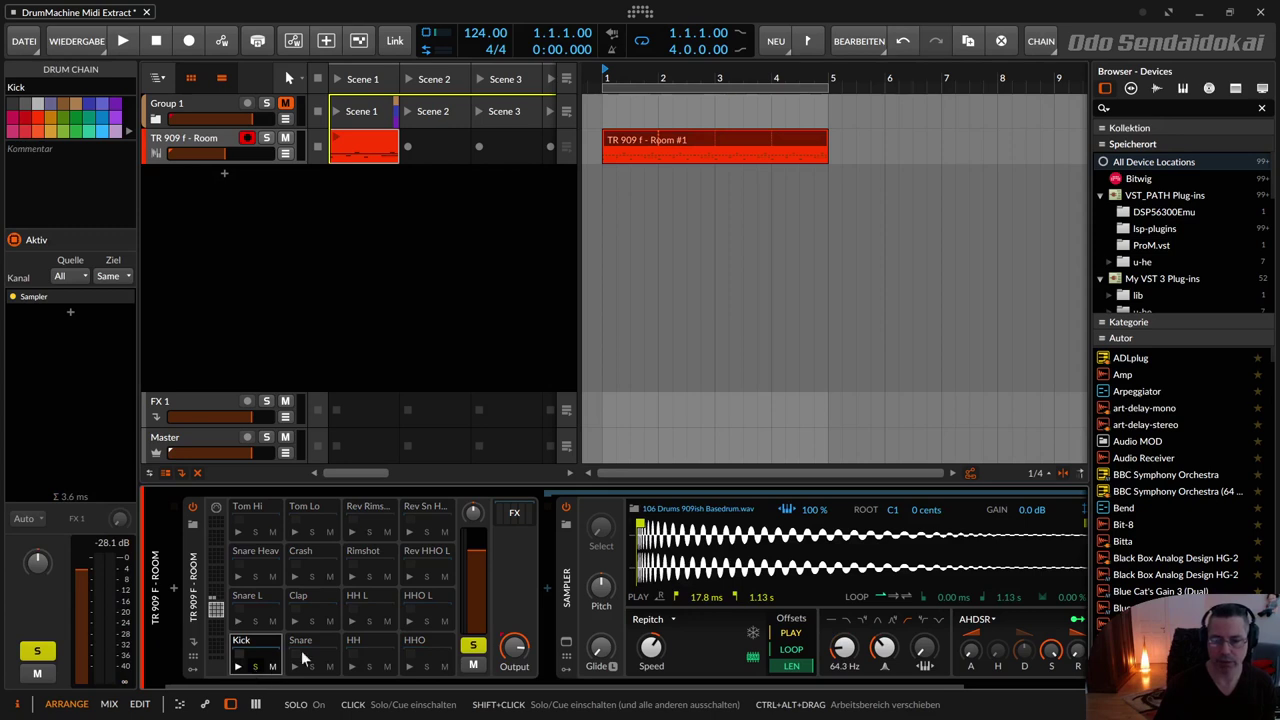
click(640, 137)
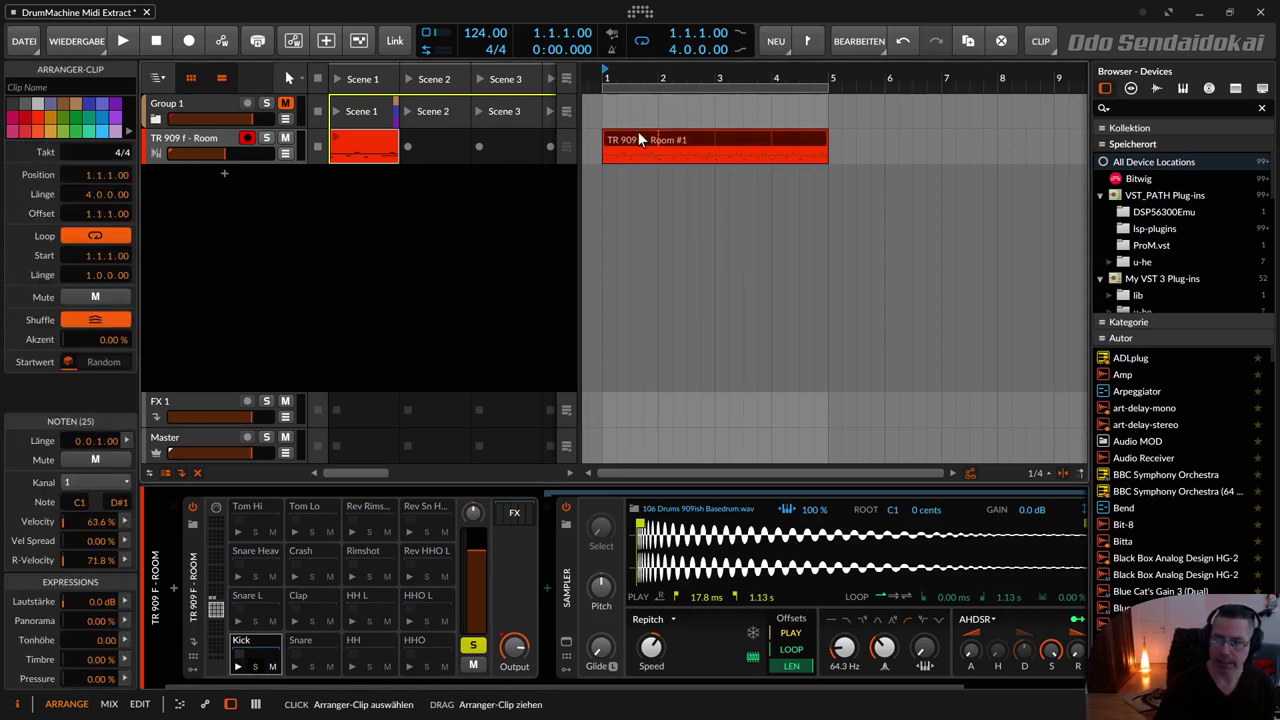
drag(640, 140, 922, 142)
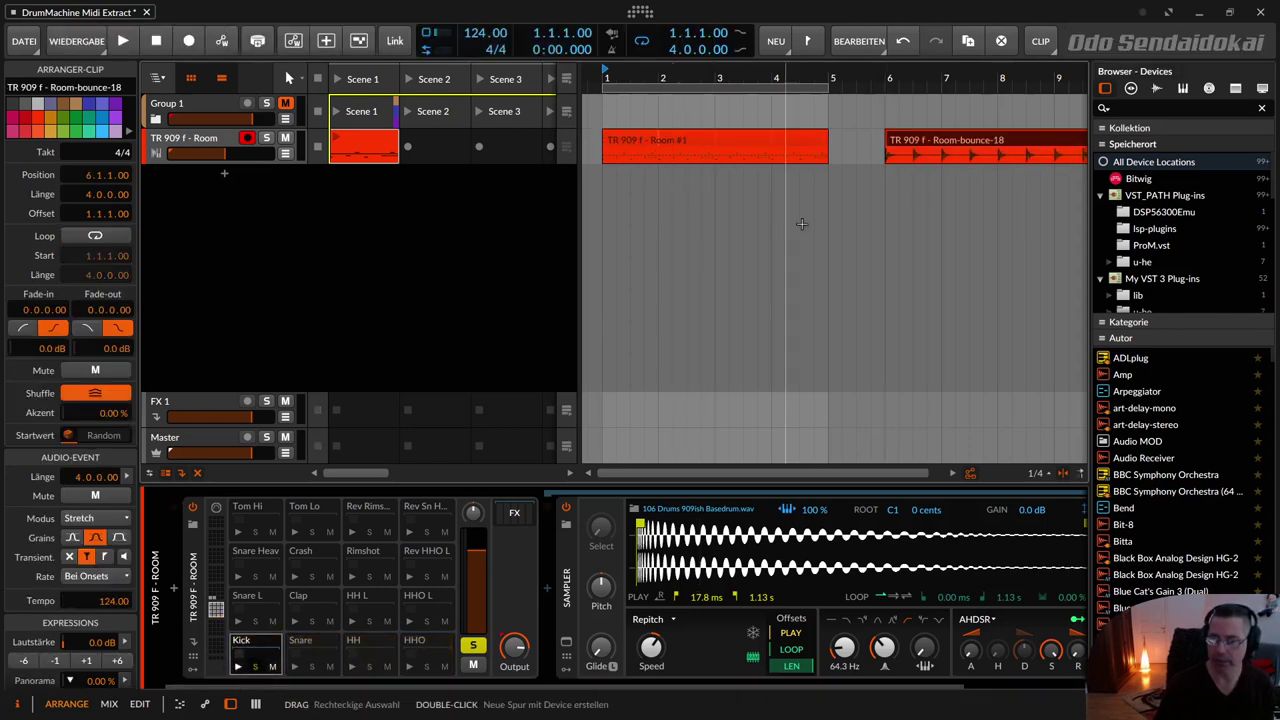
drag(924, 140, 626, 183)
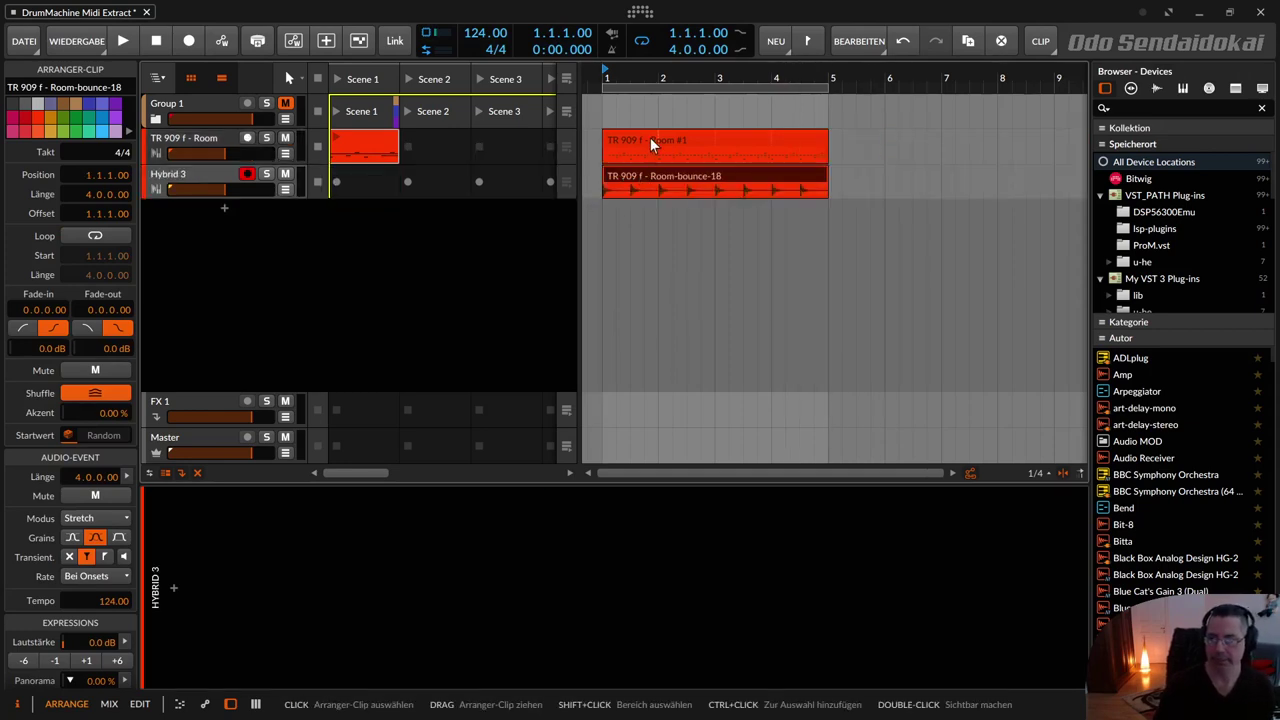
Bounce the Snare pad to Room-bounce-19 and place it on new track Hybrid 4 at bar 1.
click(650, 140)
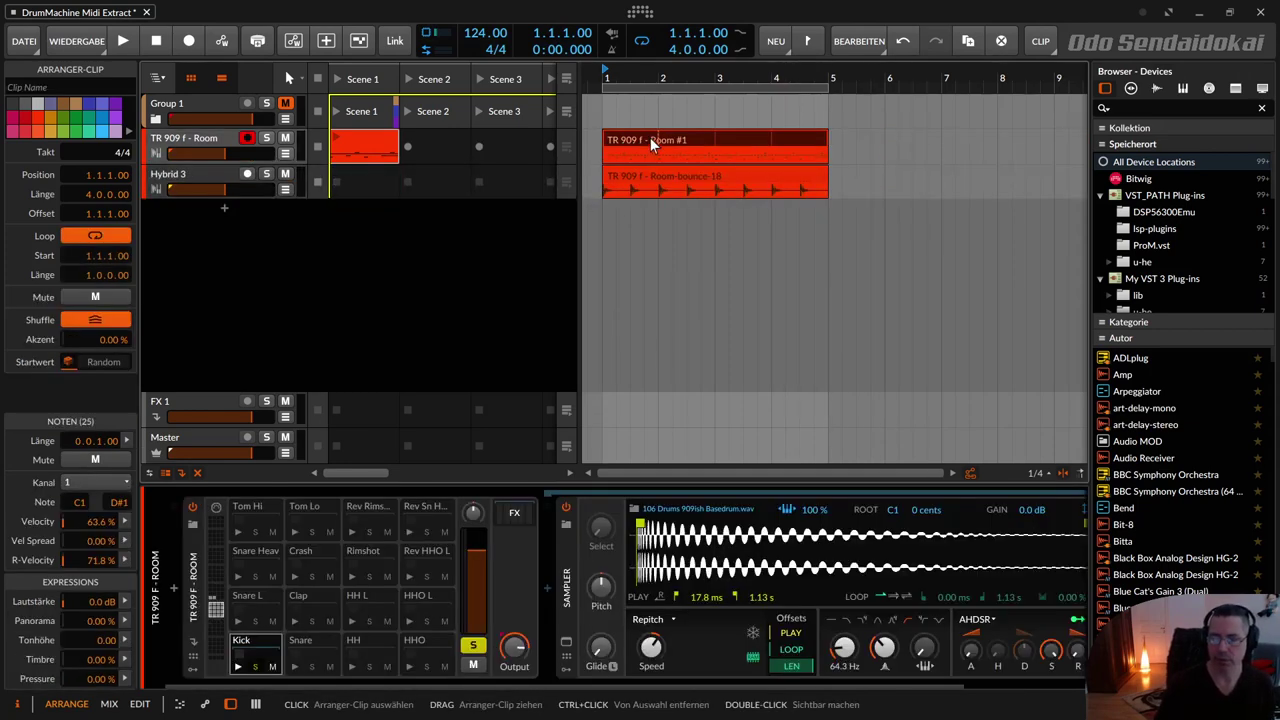
click(319, 653)
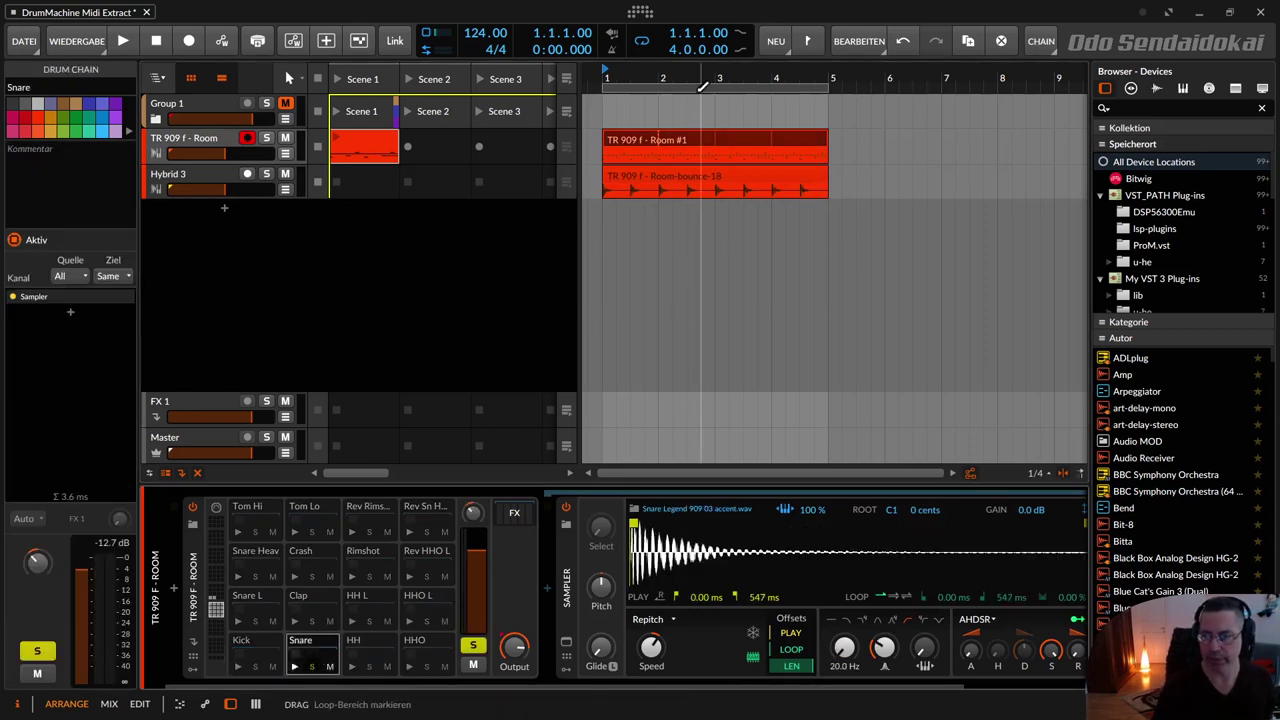
drag(626, 135, 909, 133)
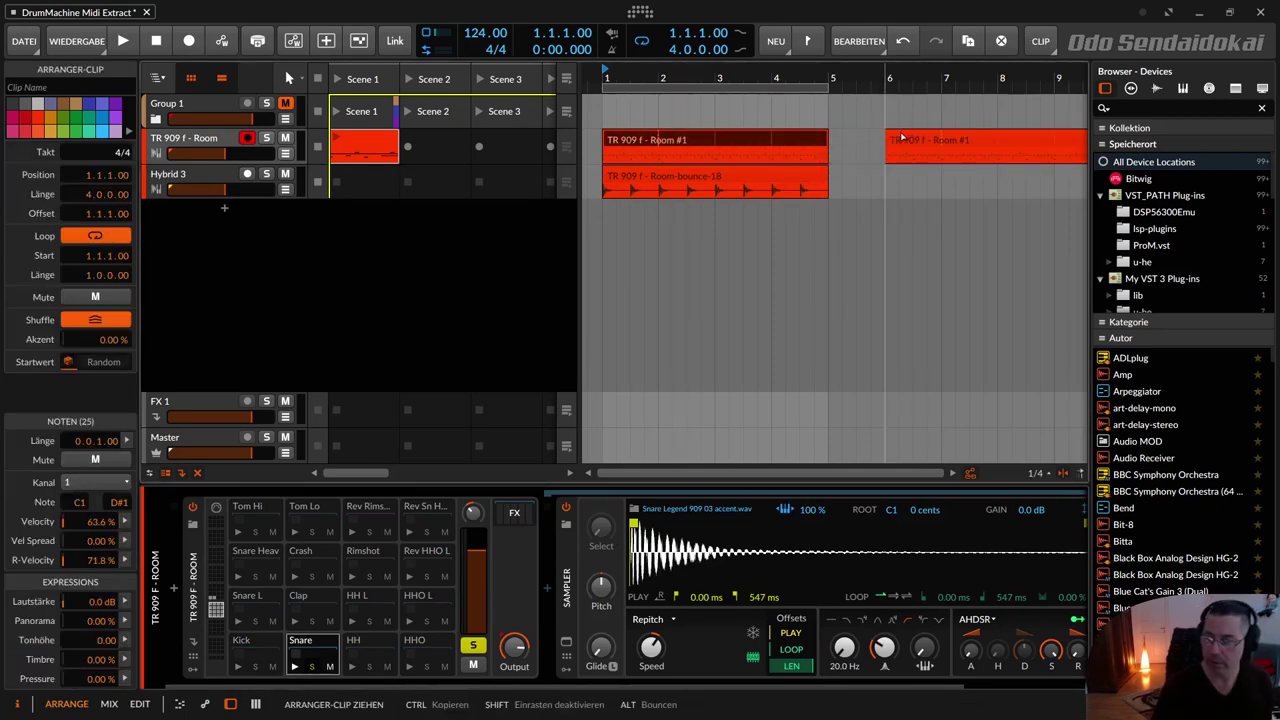
key(alt)
drag(903, 138, 904, 130)
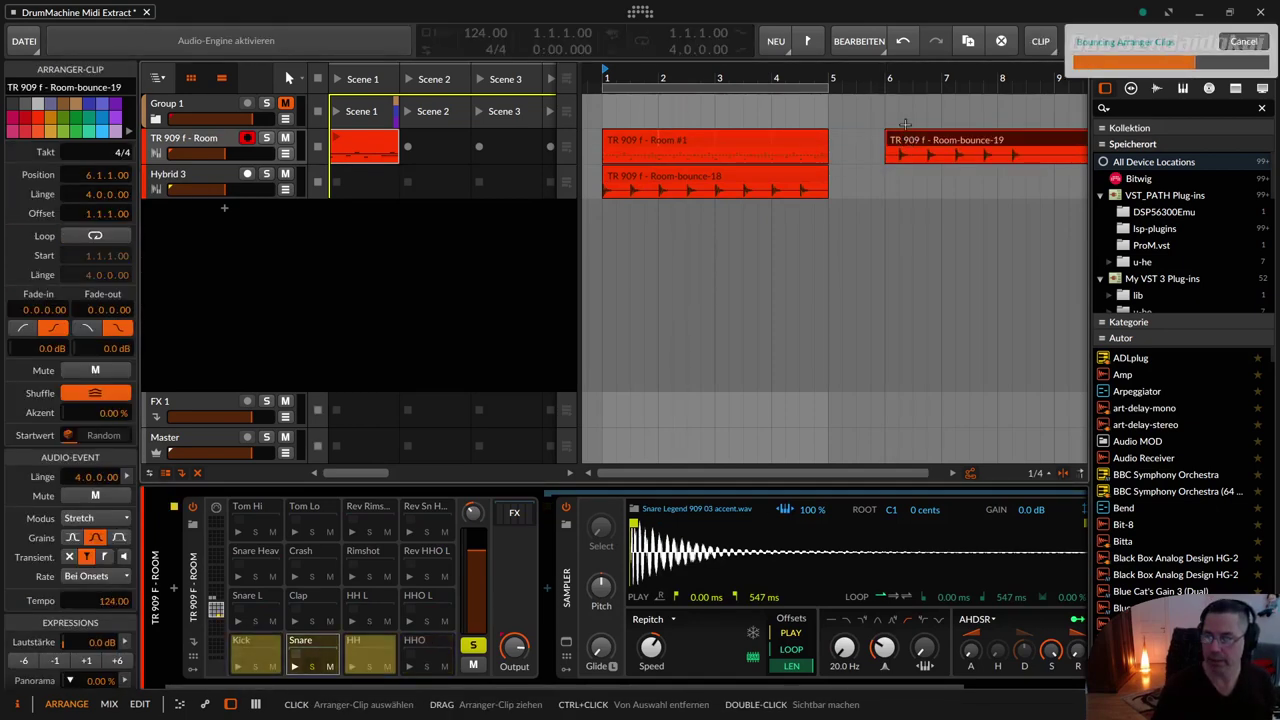
drag(911, 136, 629, 226)
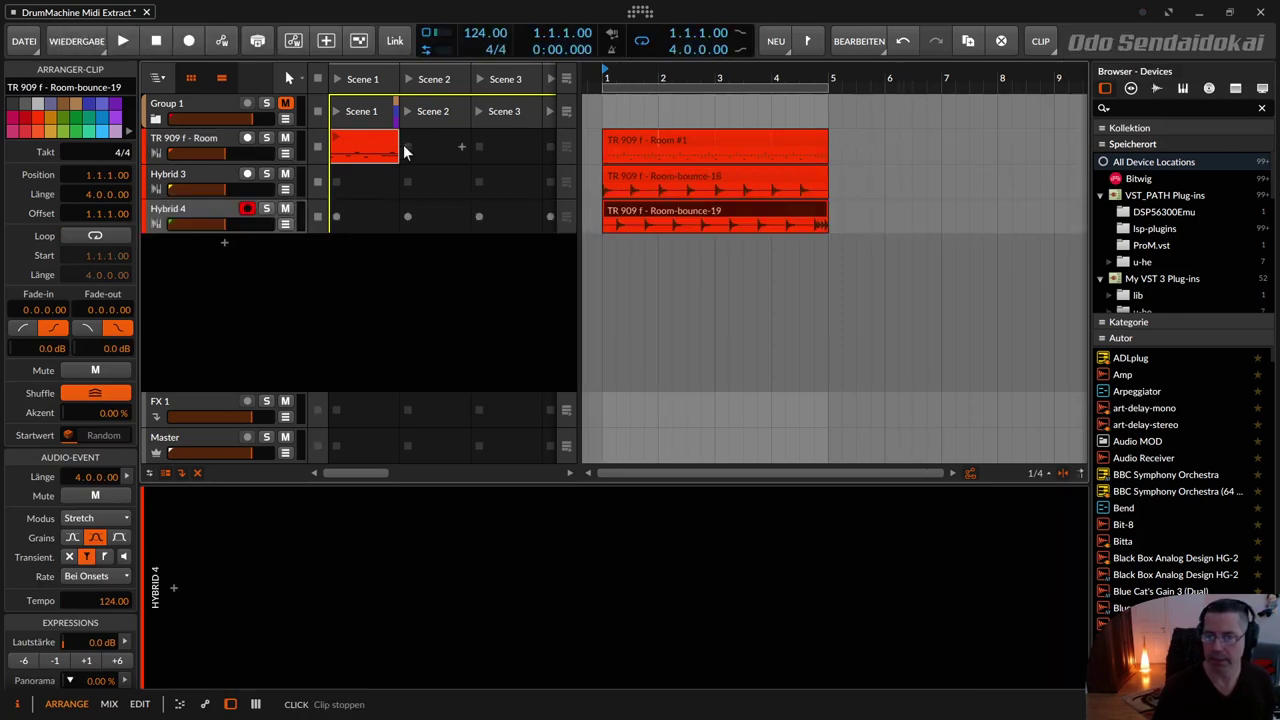
Bounce the HH pad and move Room-bounce-20 to its own track at bar 1.
click(651, 143)
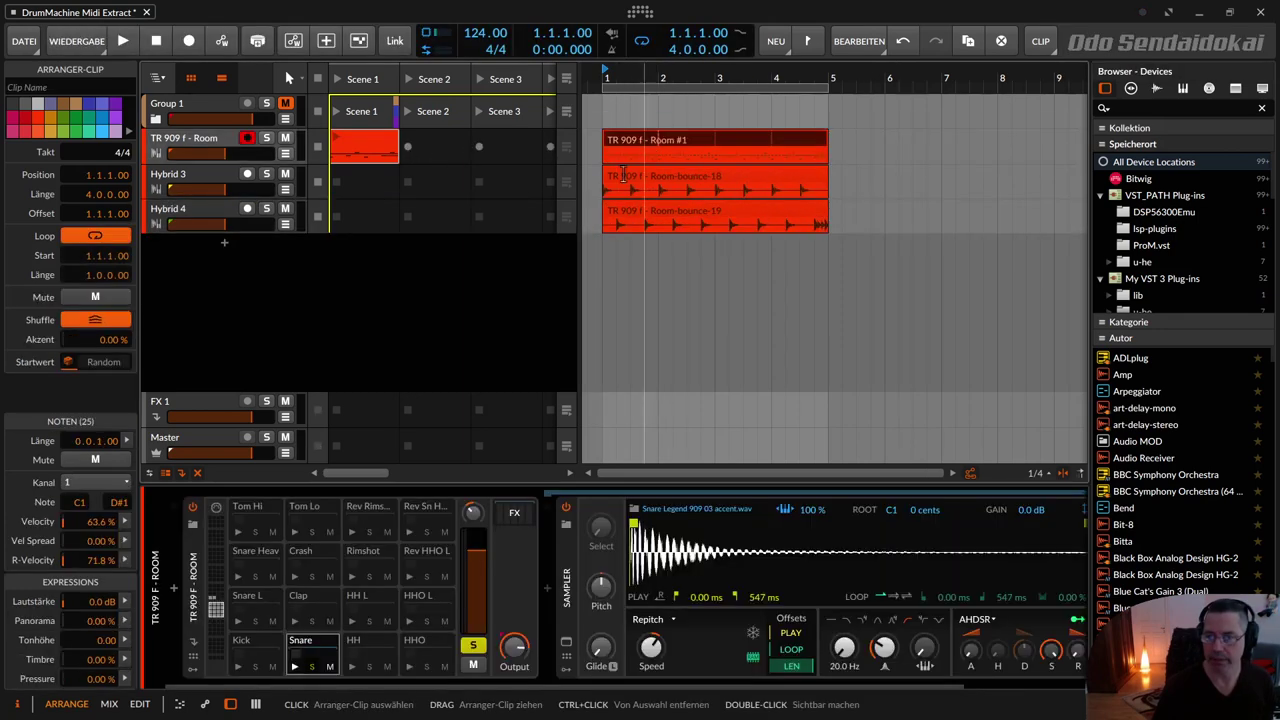
click(371, 652)
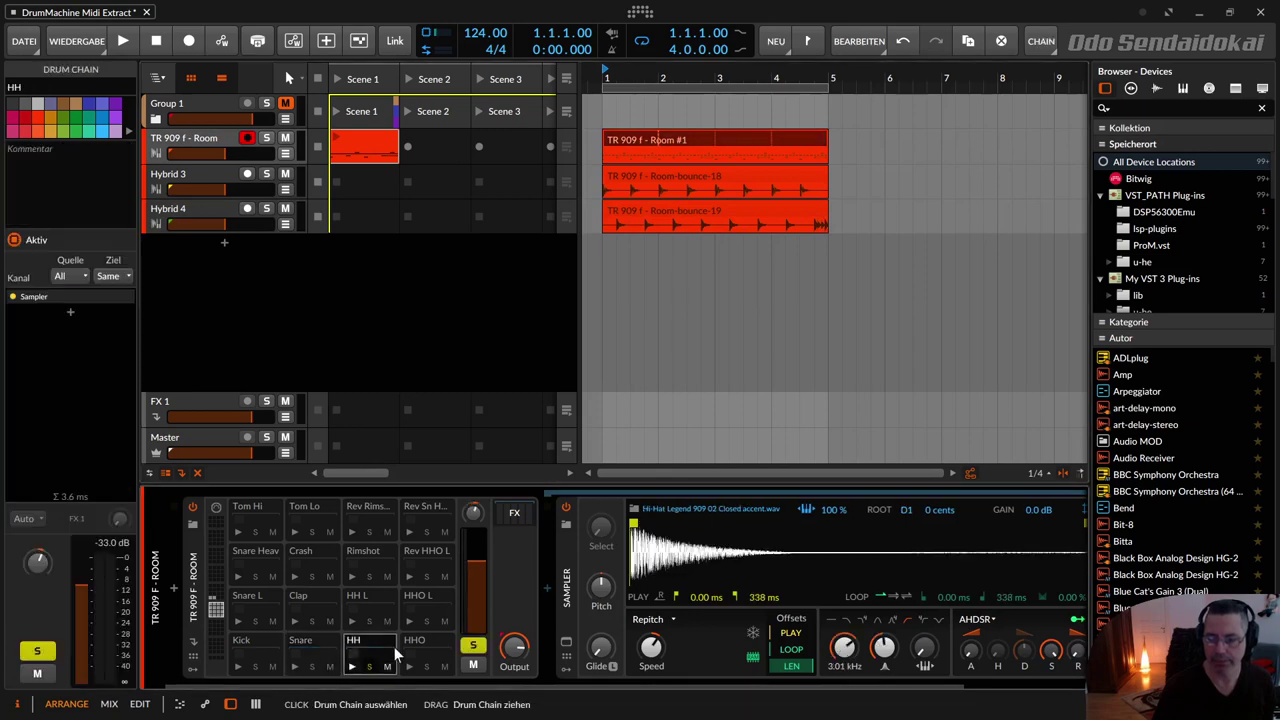
drag(689, 141, 967, 132)
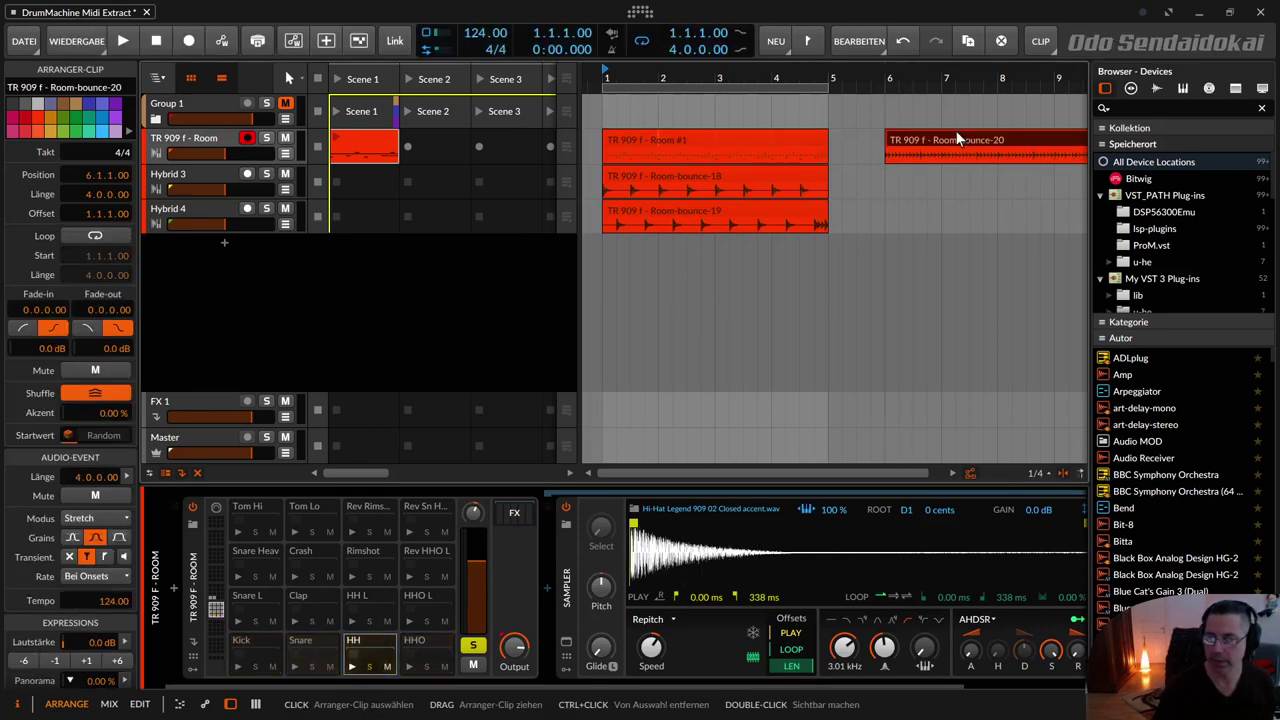
drag(953, 134, 670, 240)
Bounce the Room #1 clip again and place Room-bounce-21 at bar 1 on Hybrid 6.
click(614, 143)
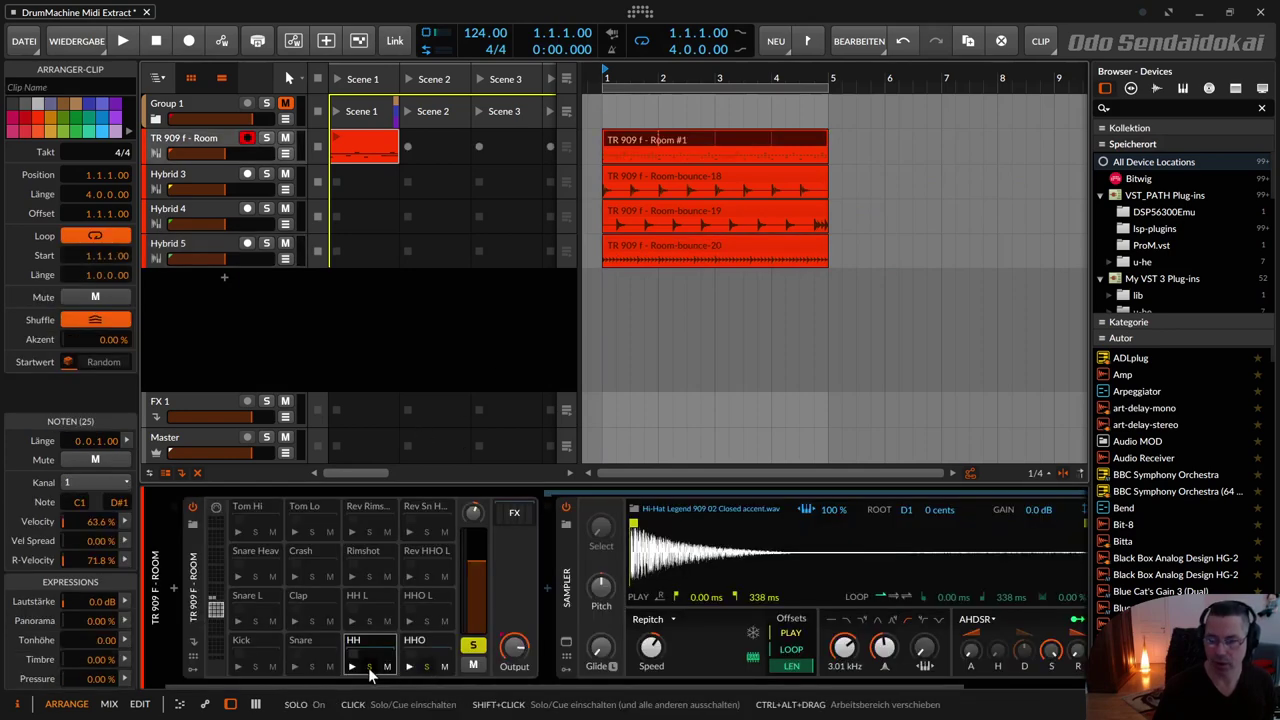
drag(617, 143, 896, 140)
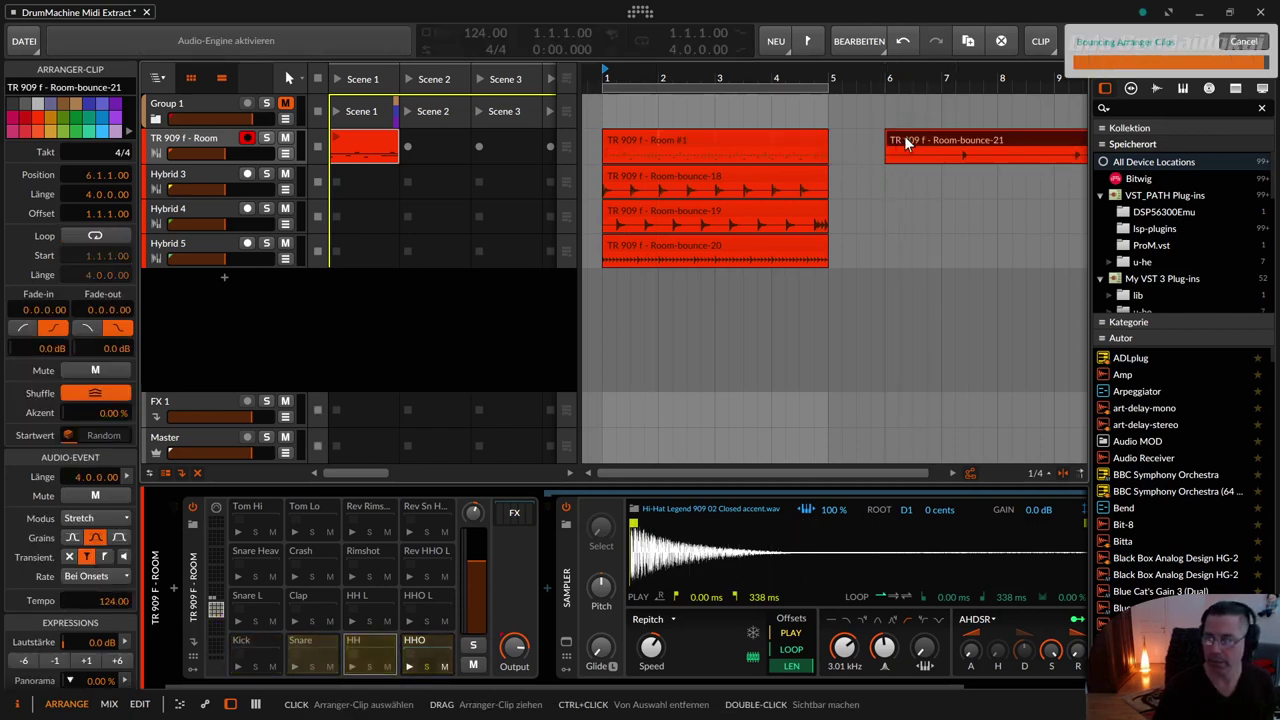
drag(904, 140, 611, 315)
drag(596, 260, 596, 262)
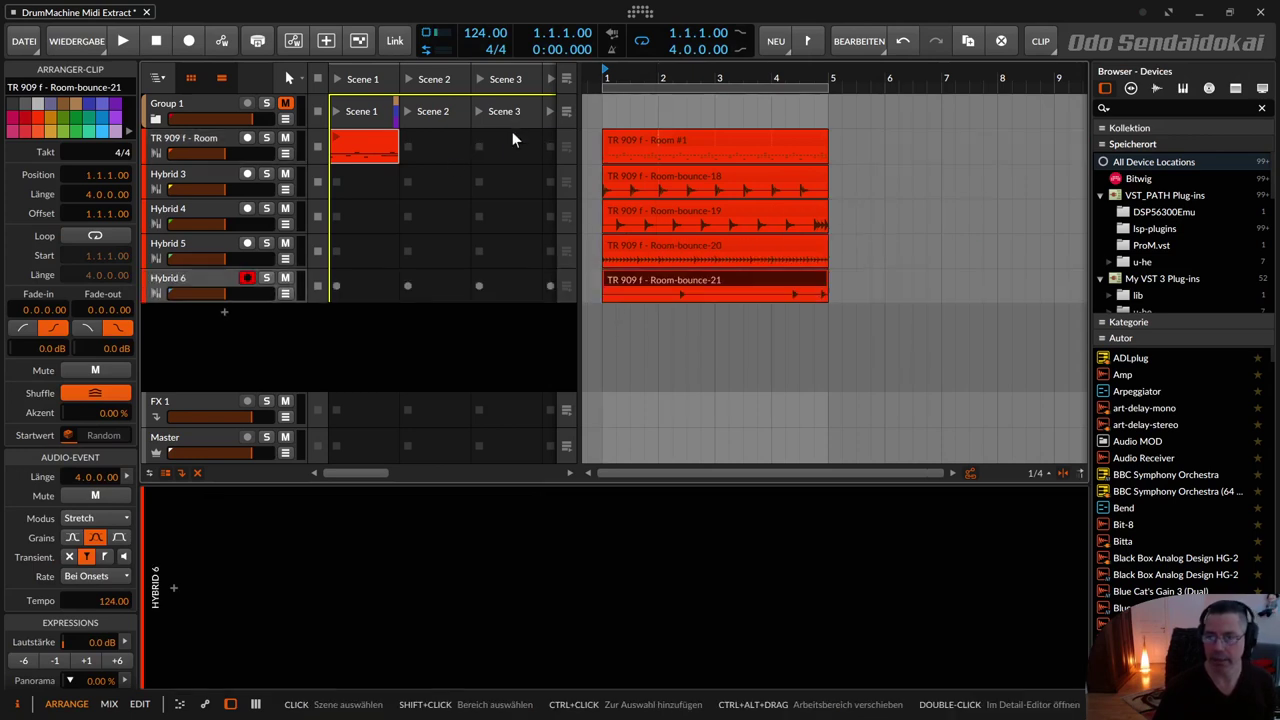
Mute the original TR 909 f - Room track and play the four bounced tracks together.
click(283, 143)
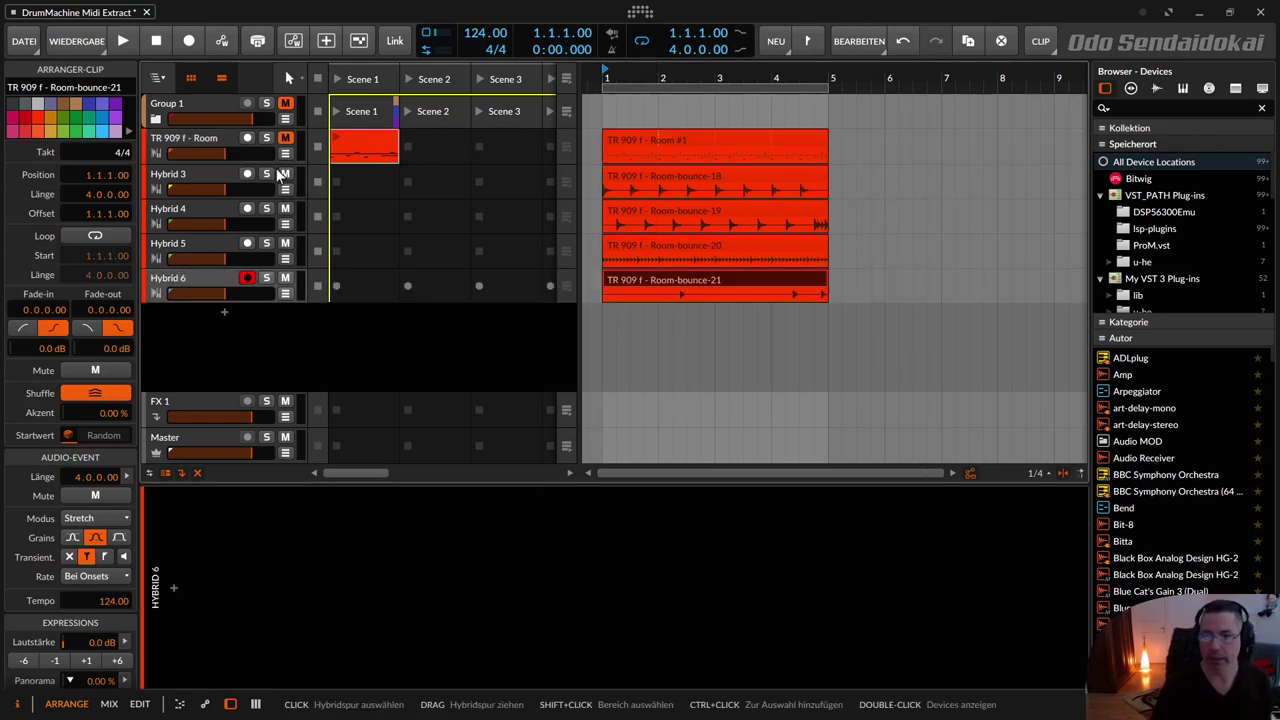
click(646, 142)
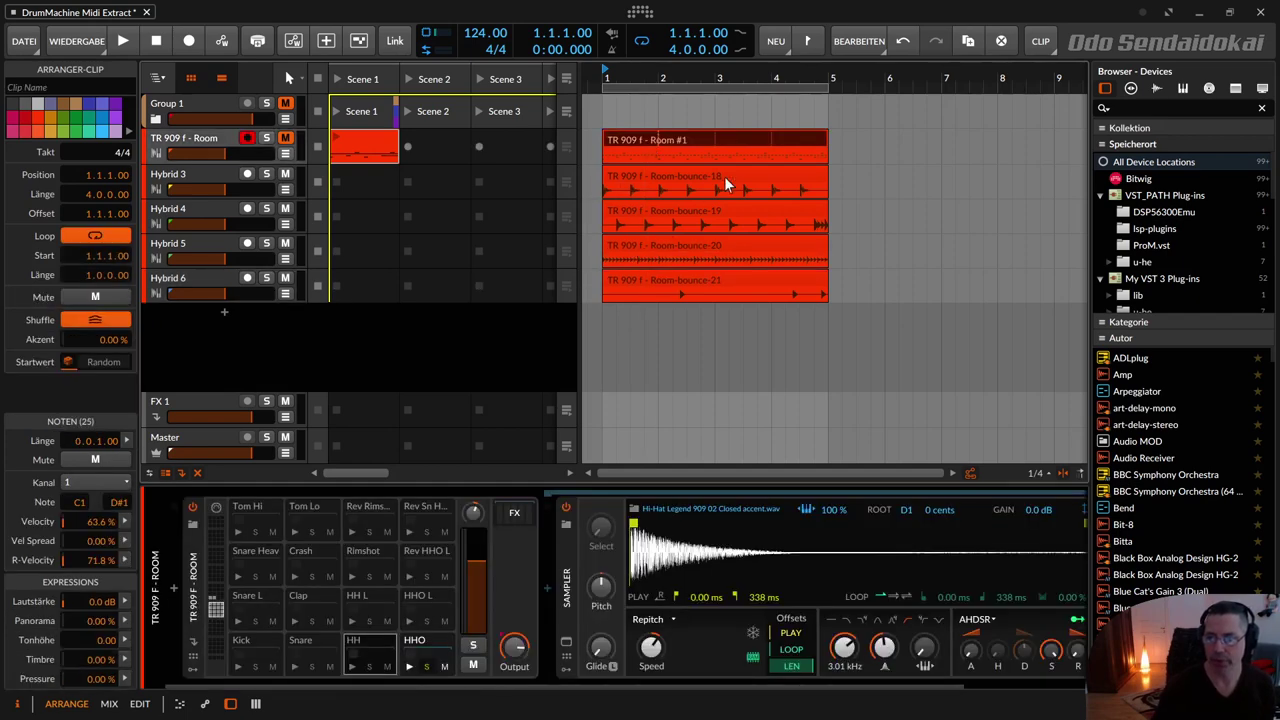
key(space)
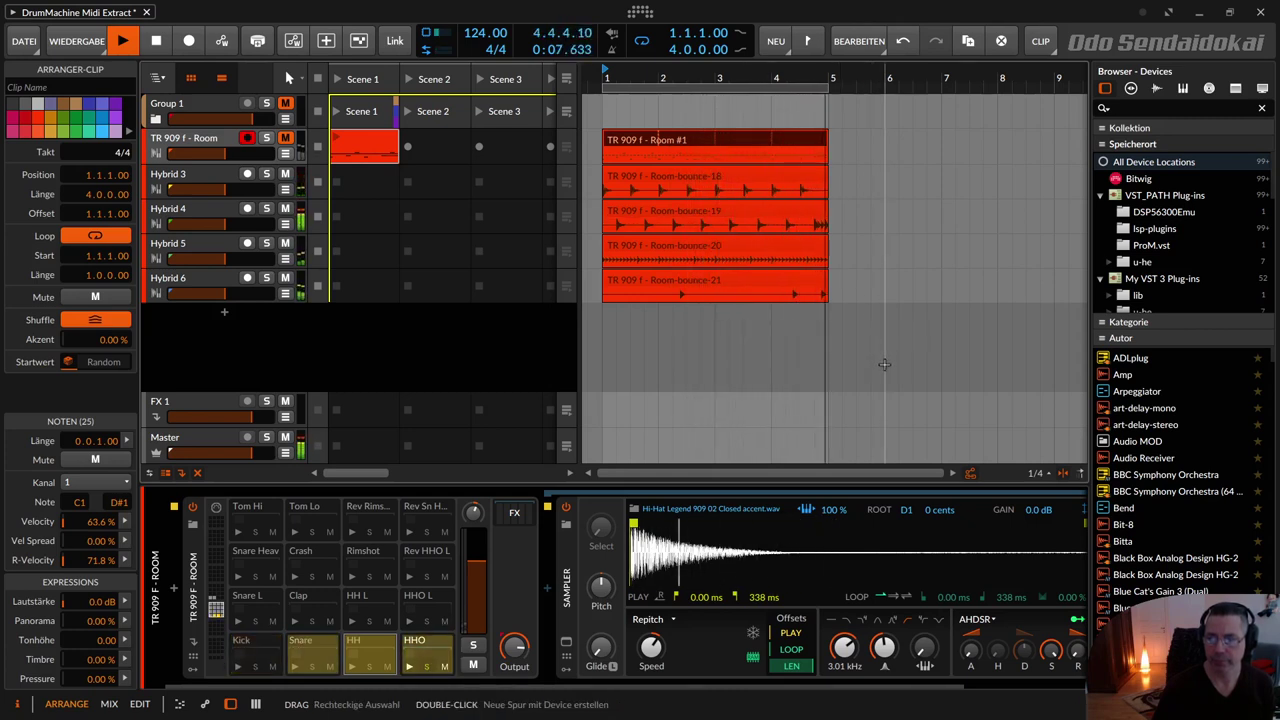
key(space)
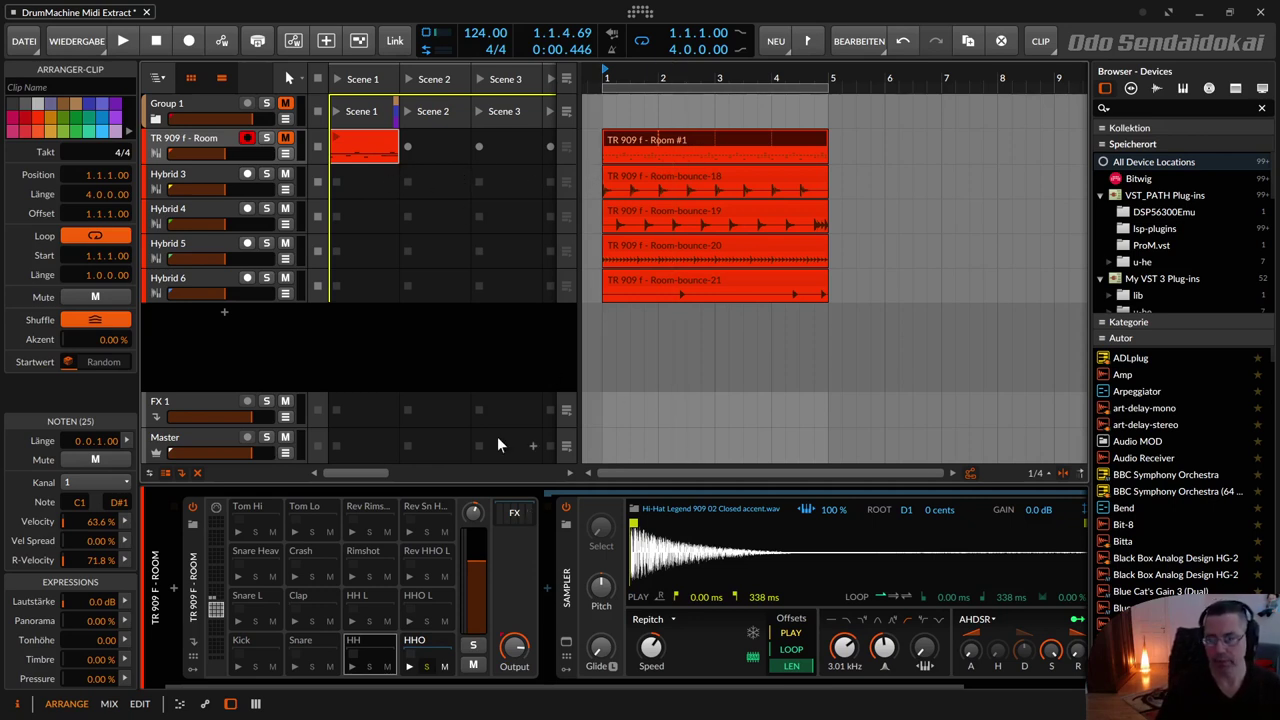
click(684, 141)
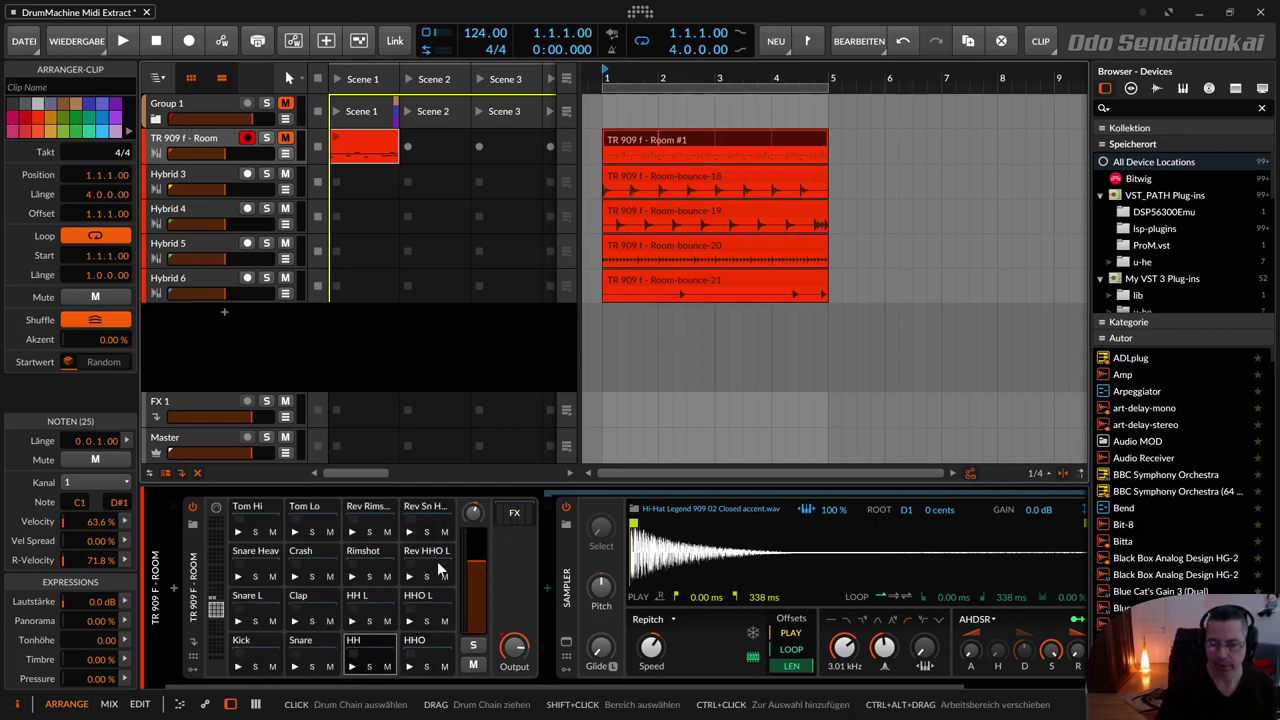
Insert a Delay-2 effect after the drum machine via a 'delay' search.
click(268, 650)
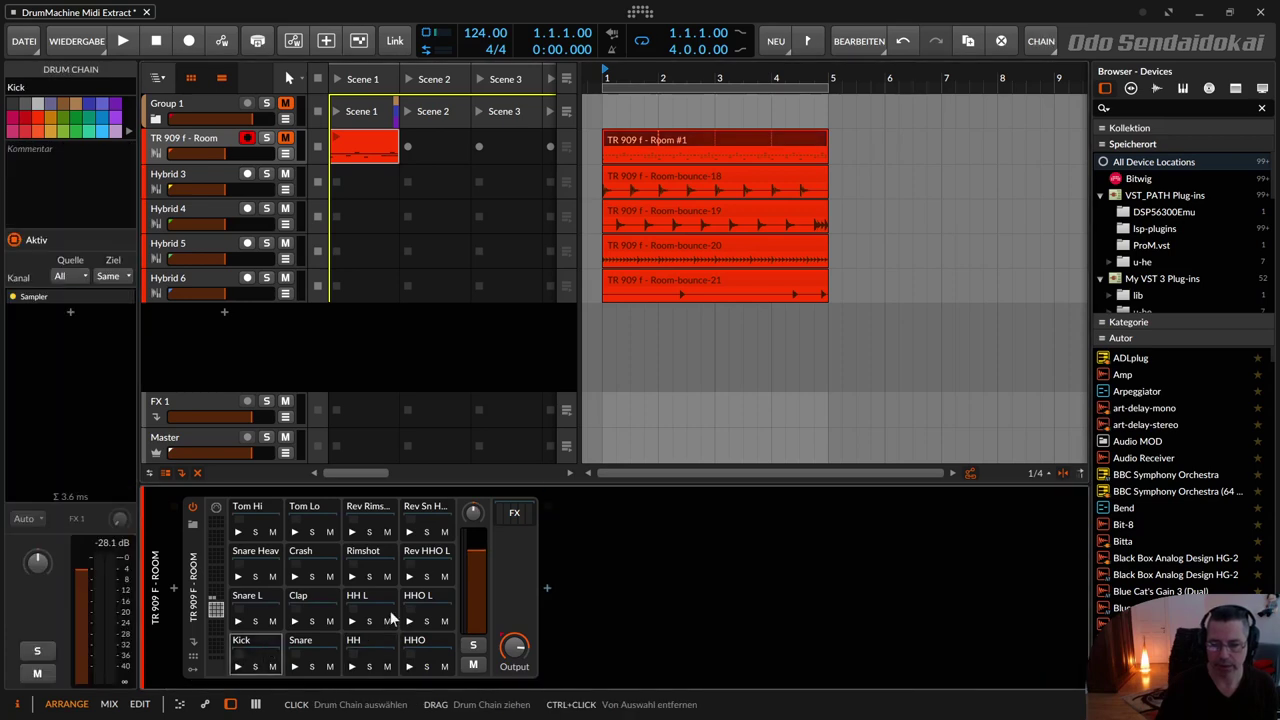
click(545, 589)
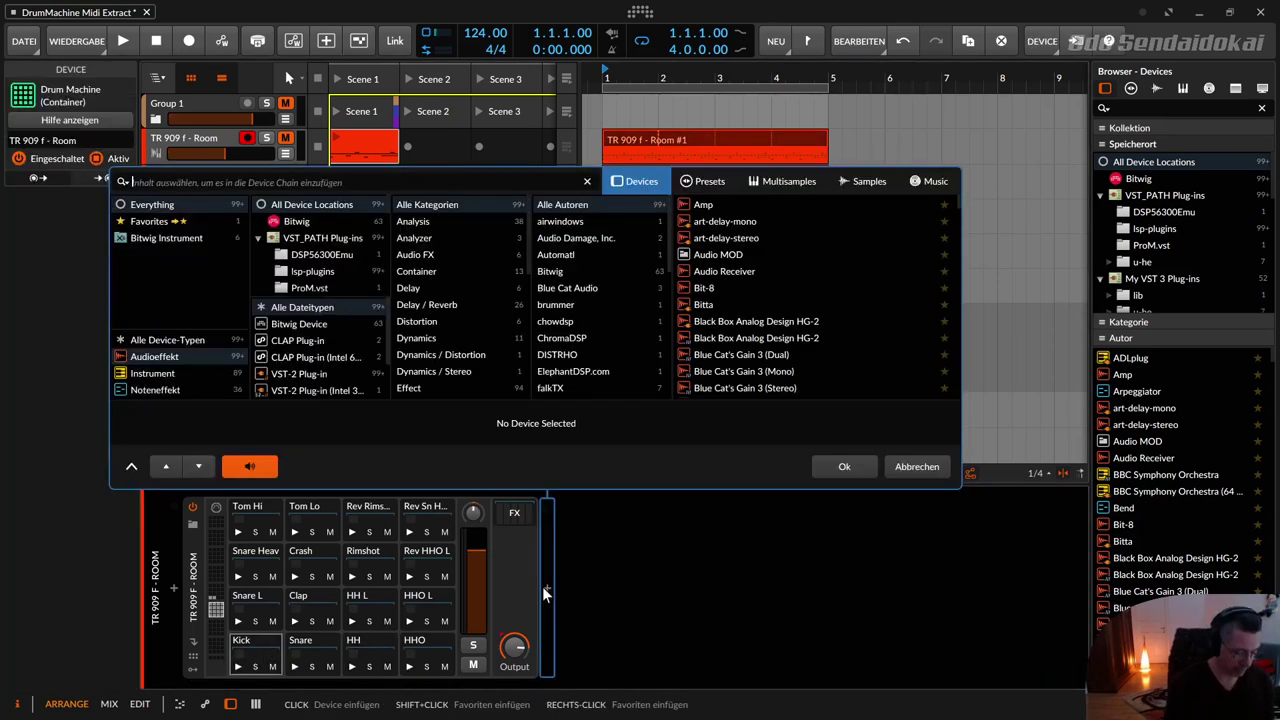
text(delay)
key(Down)
key(Down)
key(Return)
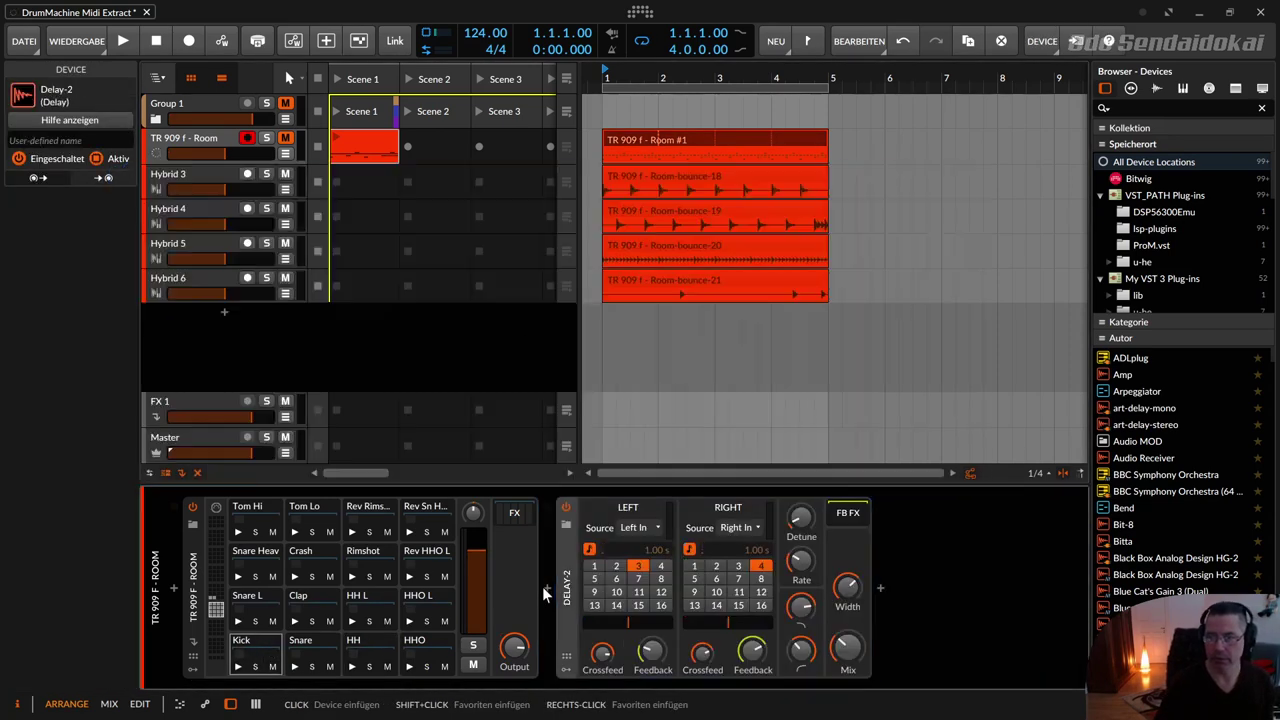
Solo the TR 909 f - Room track and play the drums through the delay.
click(266, 138)
click(613, 150)
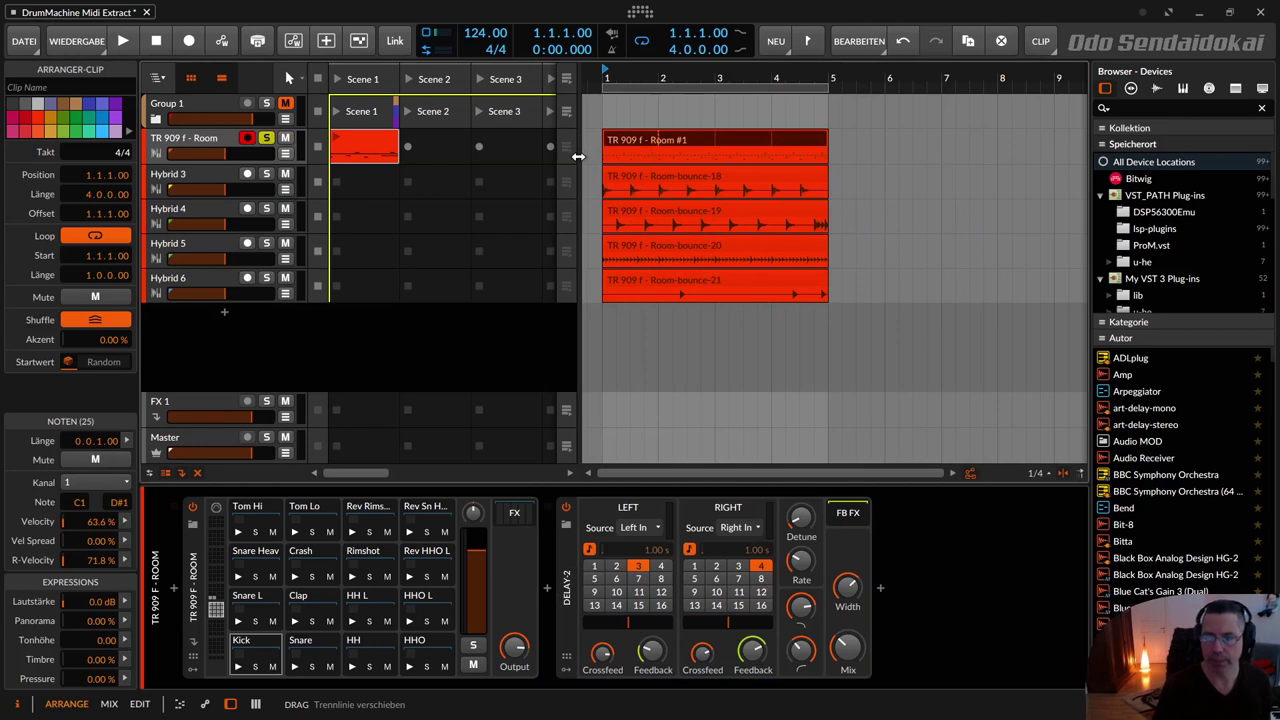
key(space)
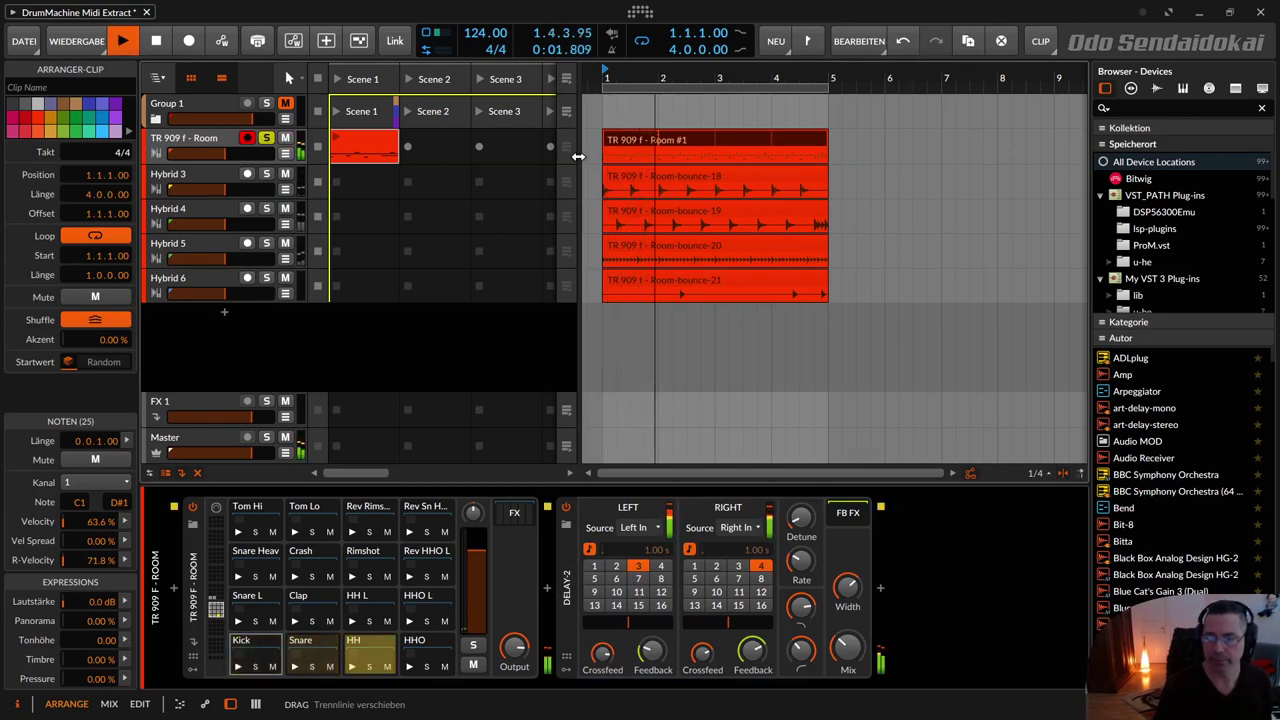
key(space)
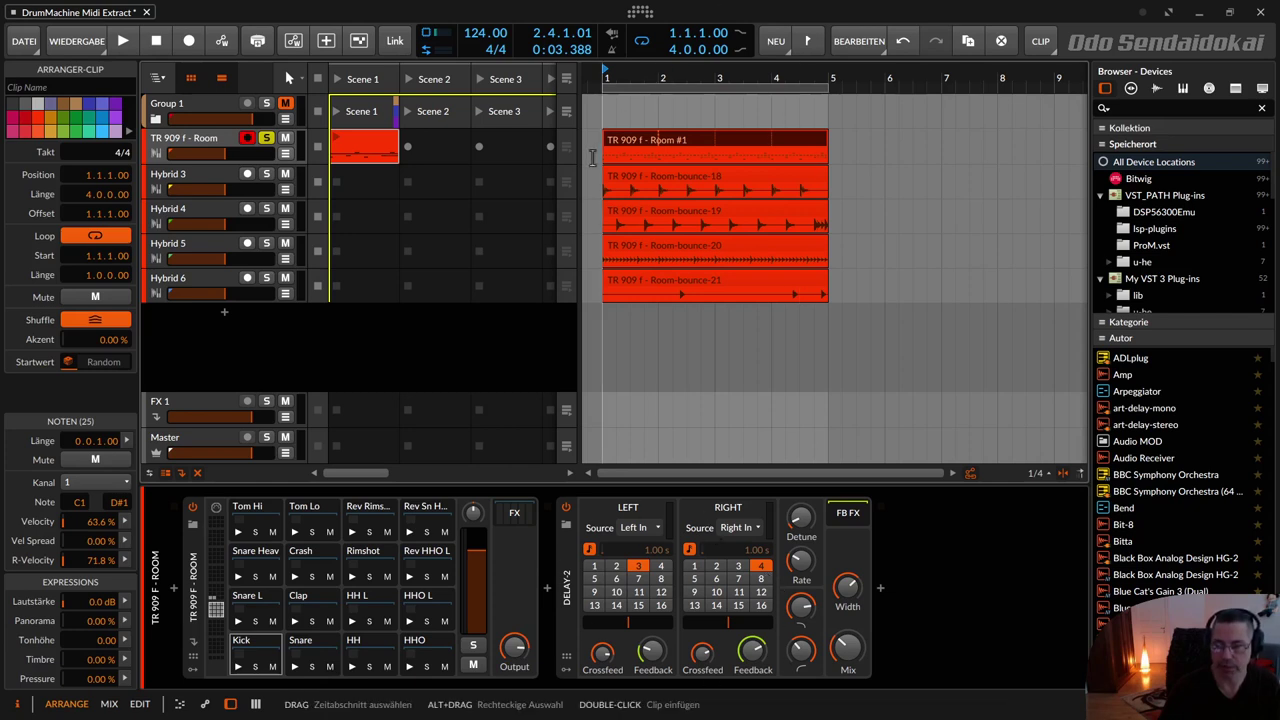
Bounce the Room #1 clip to Room-bounce-22 at bar 6, turn Delay-2 off, and play it back.
drag(622, 139, 902, 141)
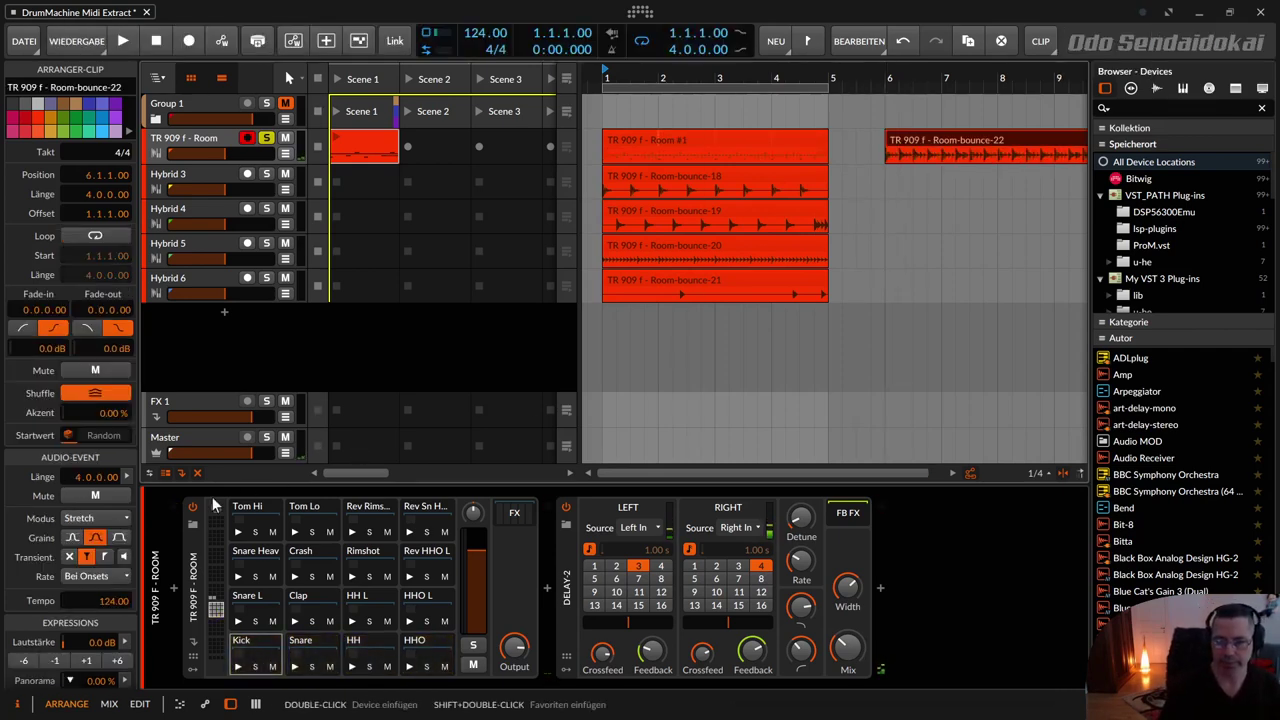
click(565, 507)
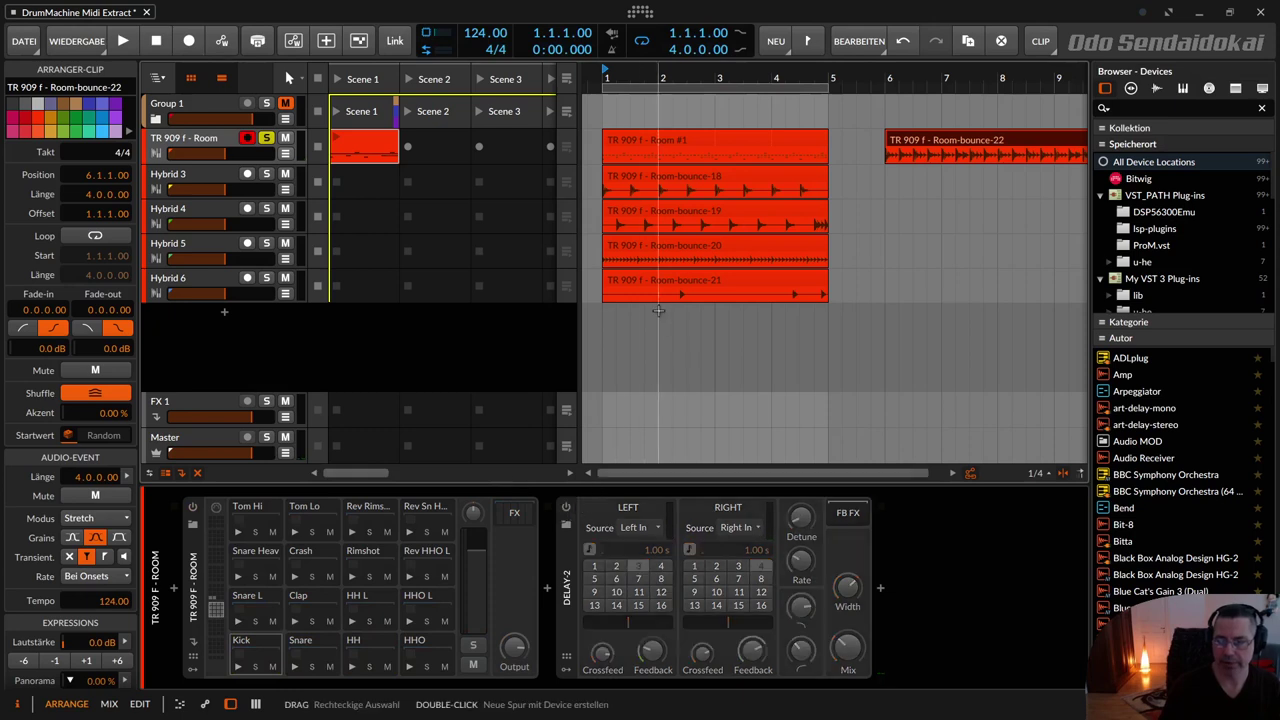
click(921, 131)
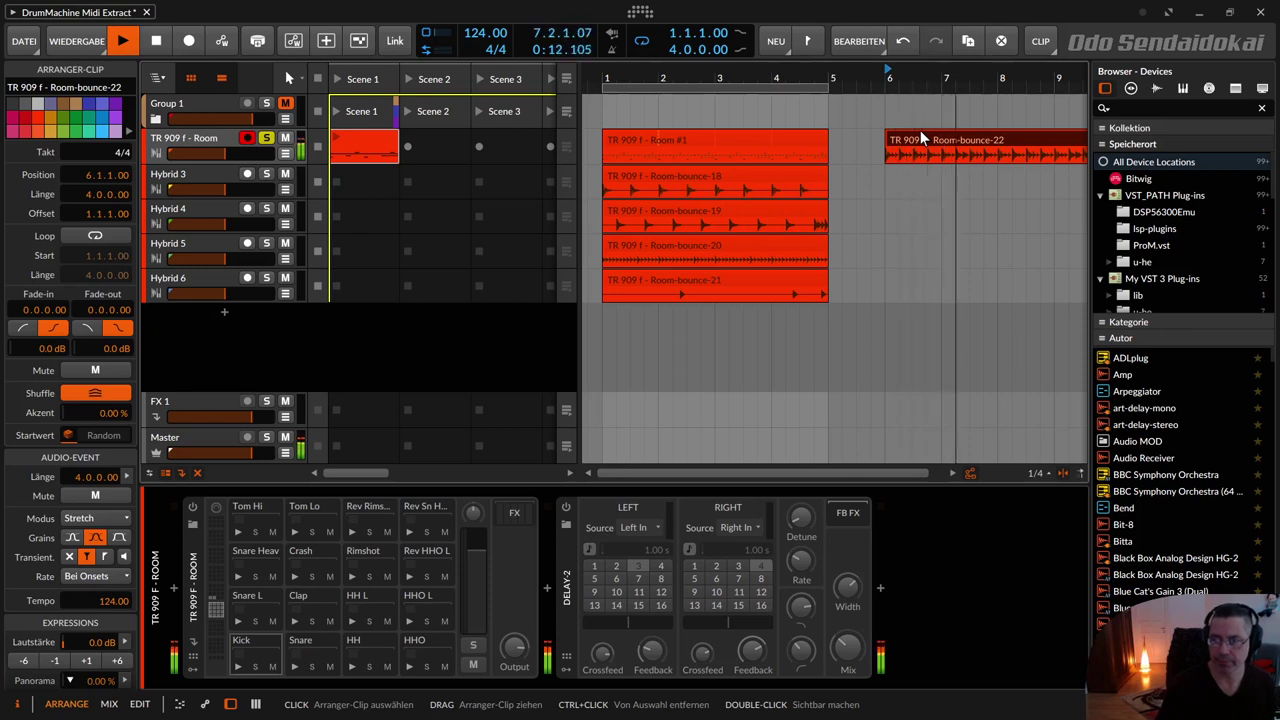
key(space)
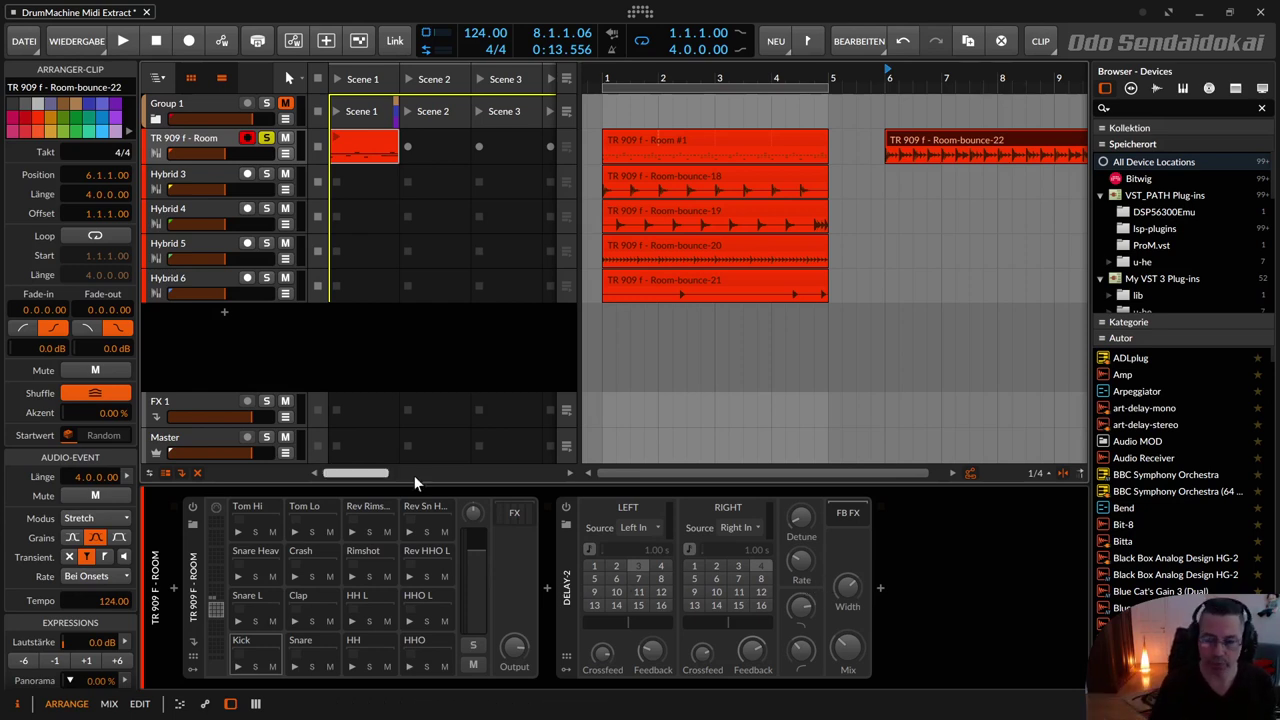
Power Delay-2 back on, then wrap the drum machine and Delay-2 inside a new Chain container.
click(567, 507)
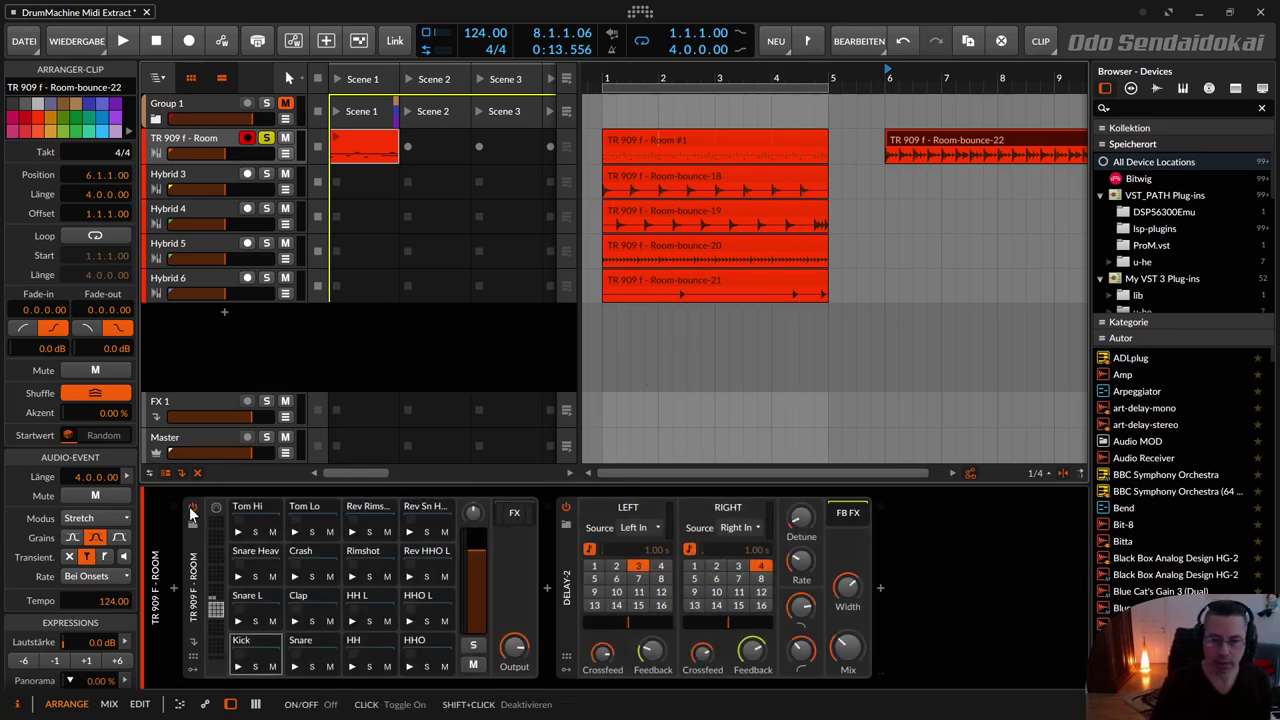
click(172, 590)
text(chain)
key(Return)
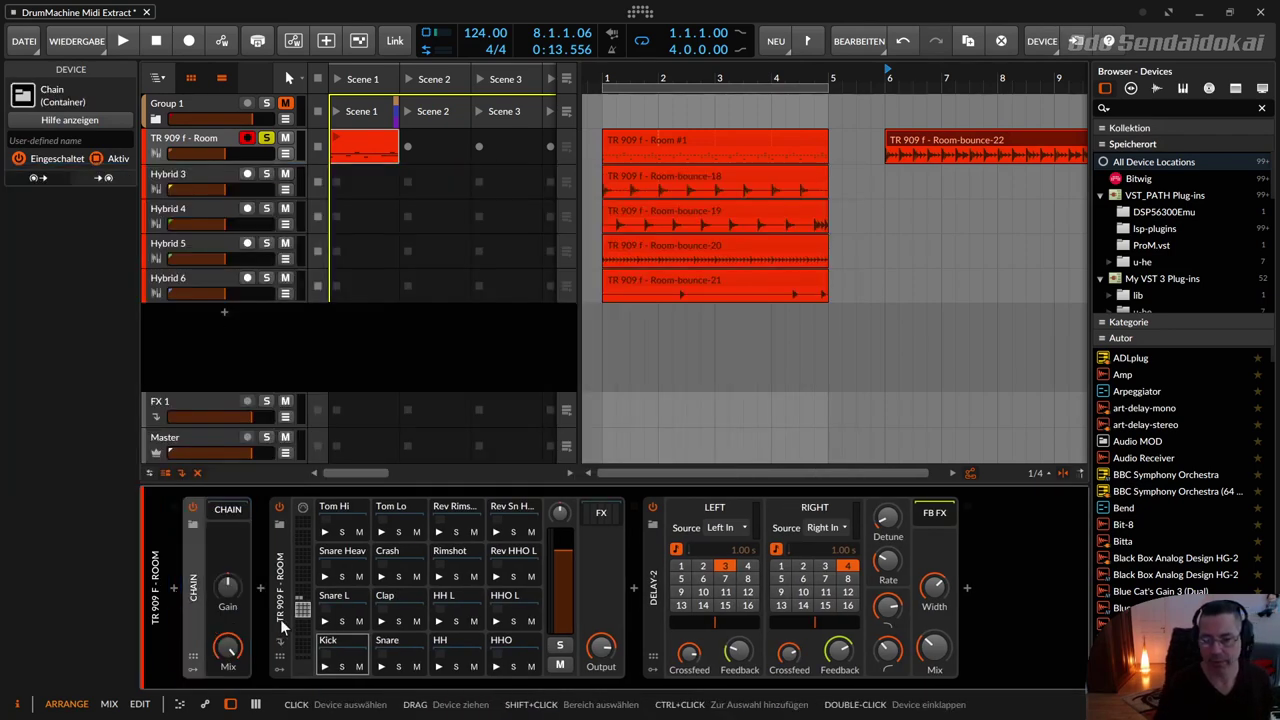
ctrl+click(642, 575)
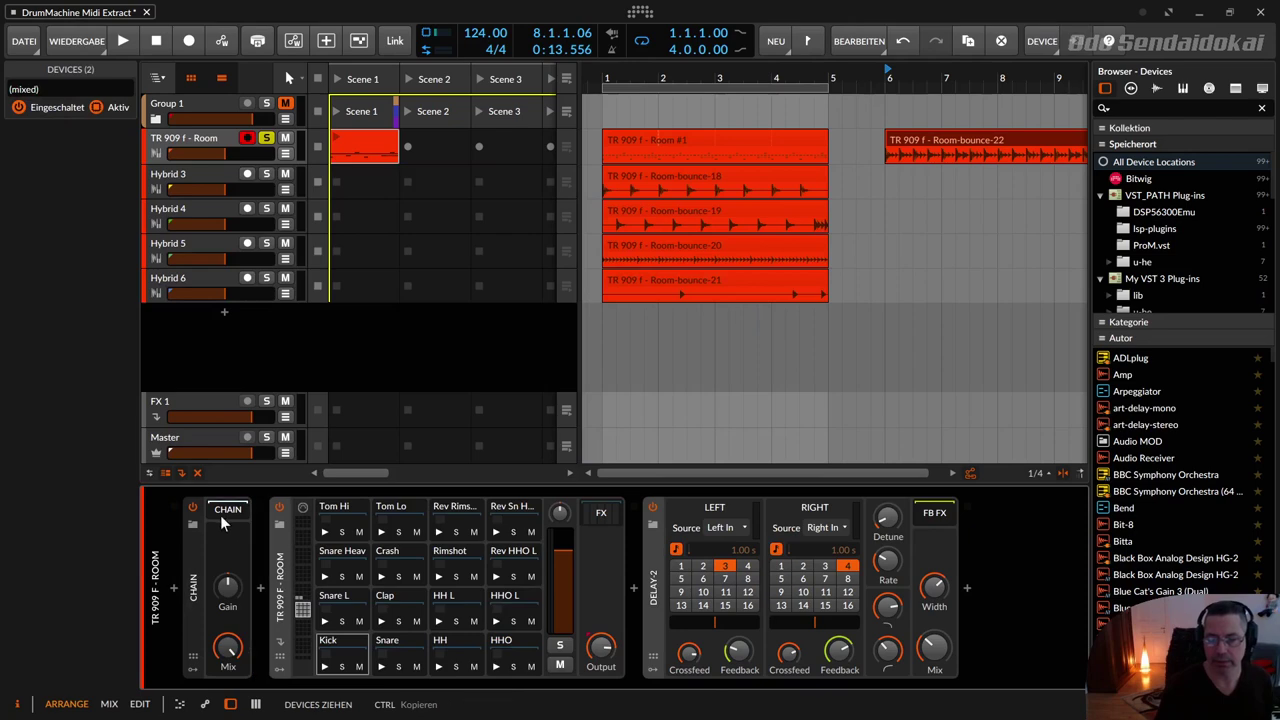
drag(222, 518, 222, 518)
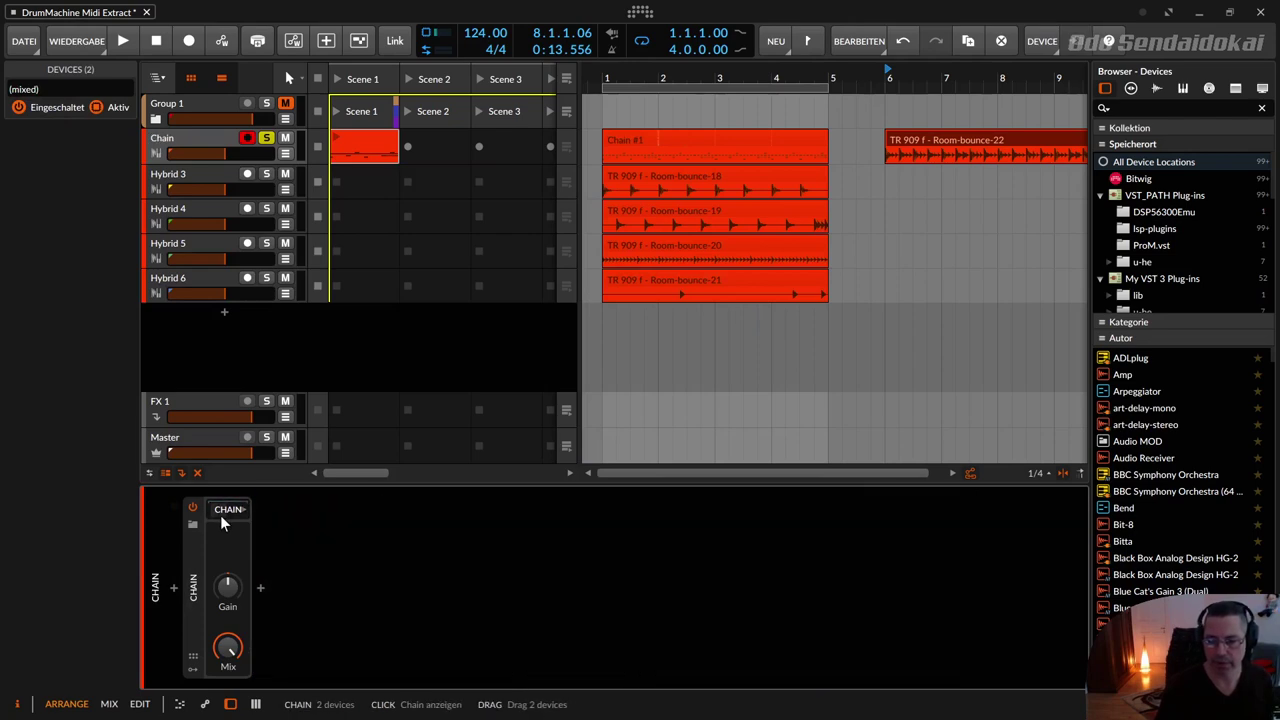
Delete Room-bounce-22 and bounce Chain #1 into a Chain-bounce-2 clip at bar 6.
click(989, 137)
key(Delete)
drag(618, 141, 675, 141)
drag(815, 155, 904, 145)
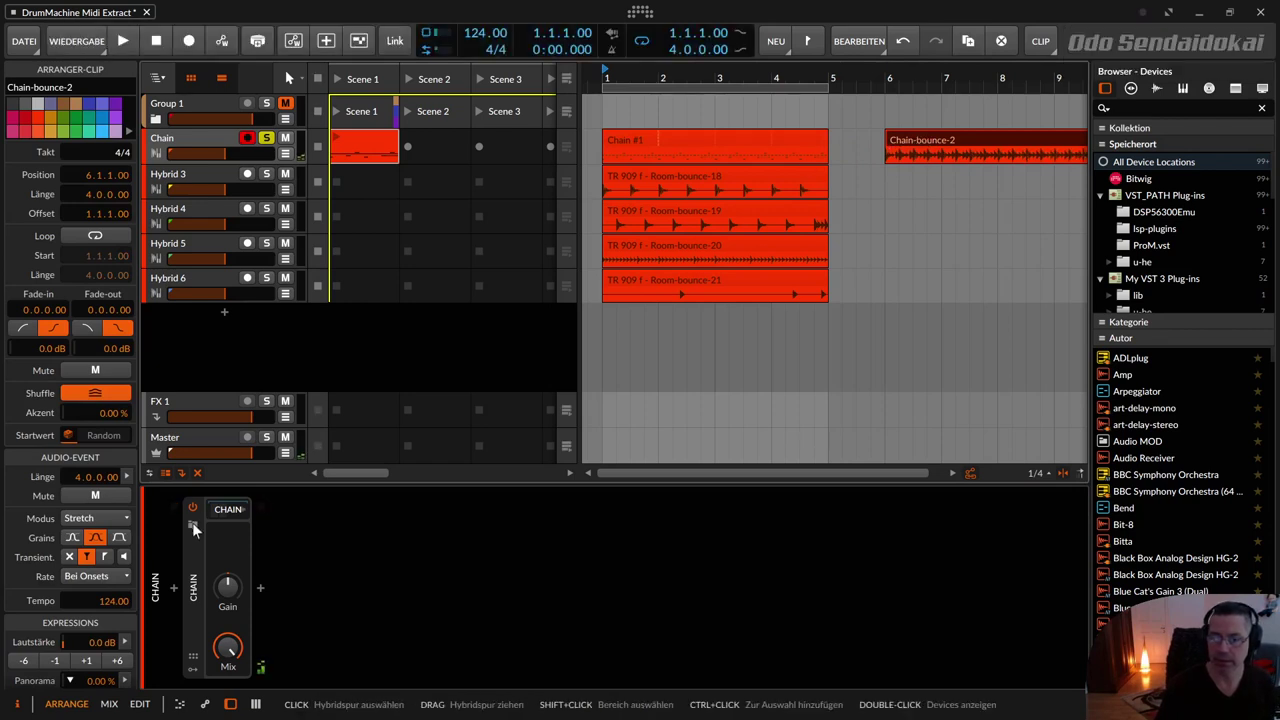
Audition Chain-bounce-2 from bar 6 and expand the Chain to show its devices.
click(906, 132)
key(space)
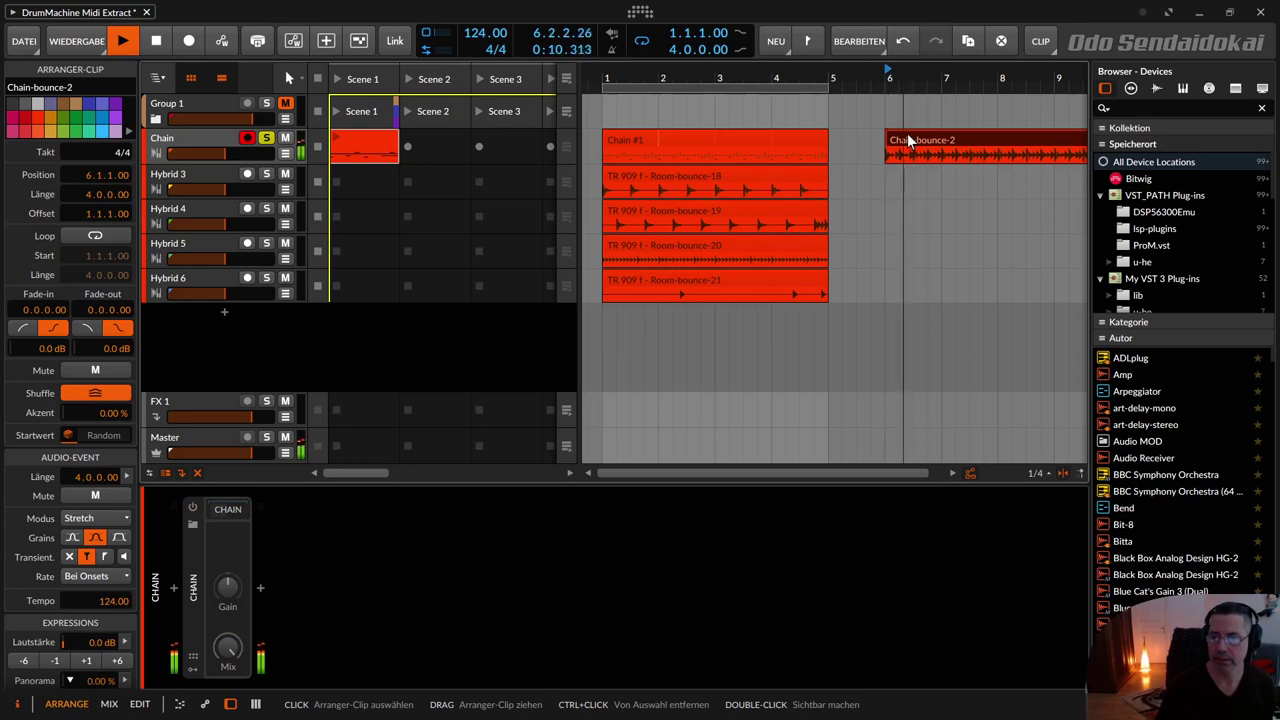
key(space)
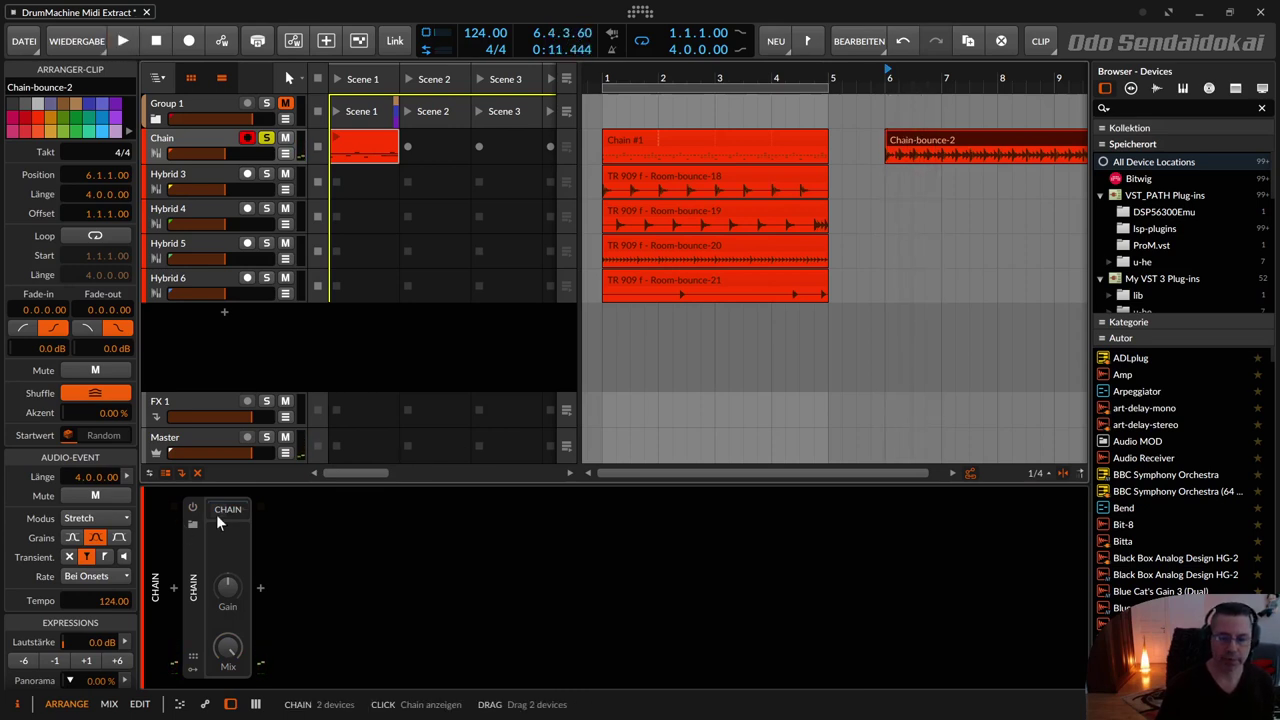
click(216, 513)
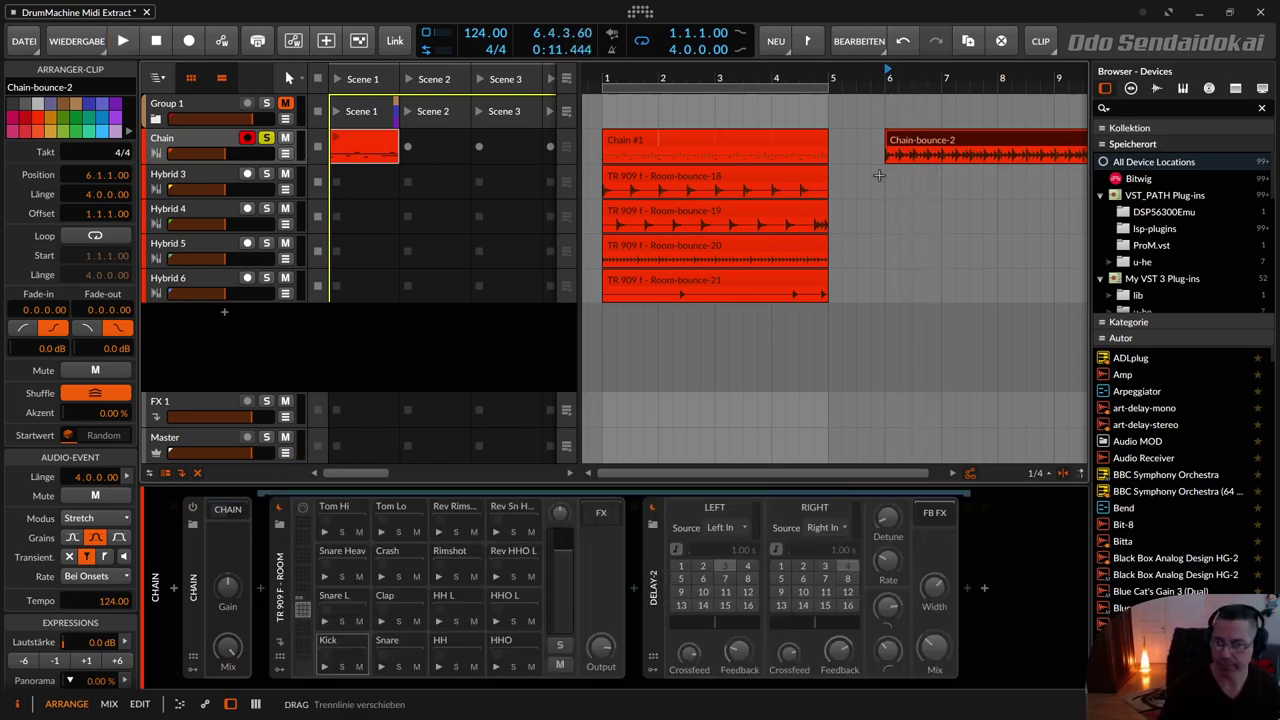
click(920, 131)
key(Delete)
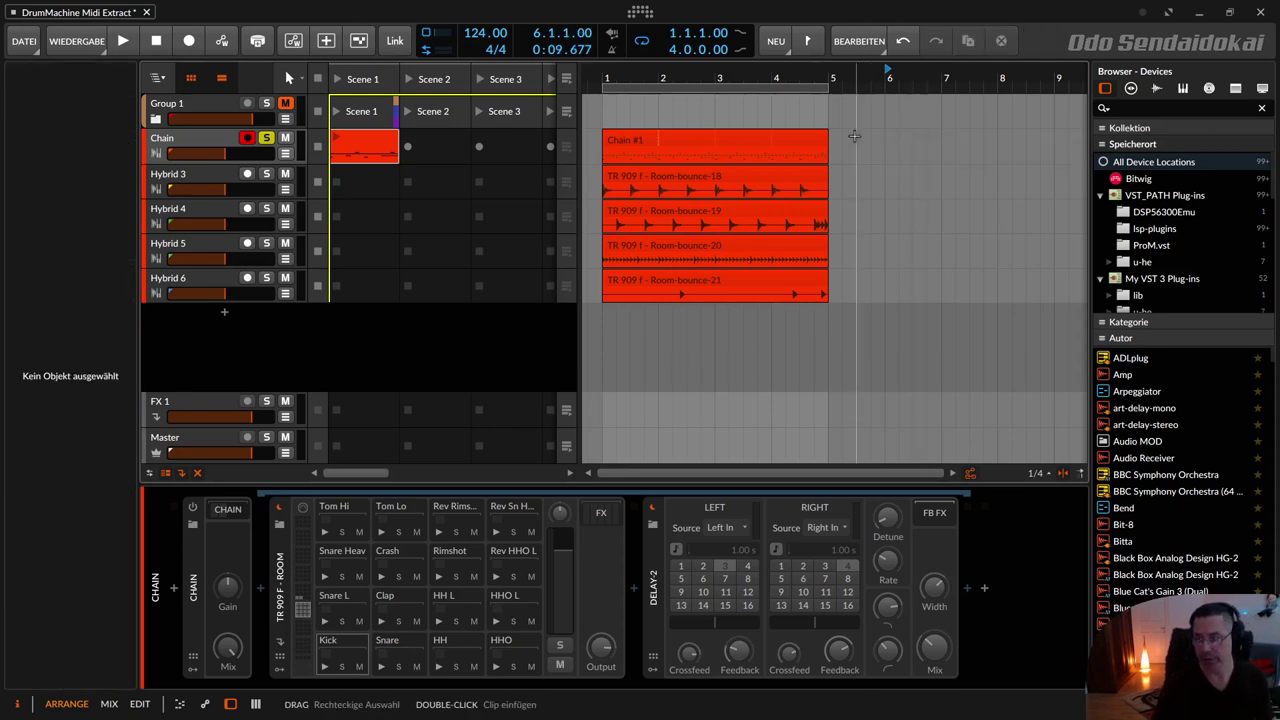